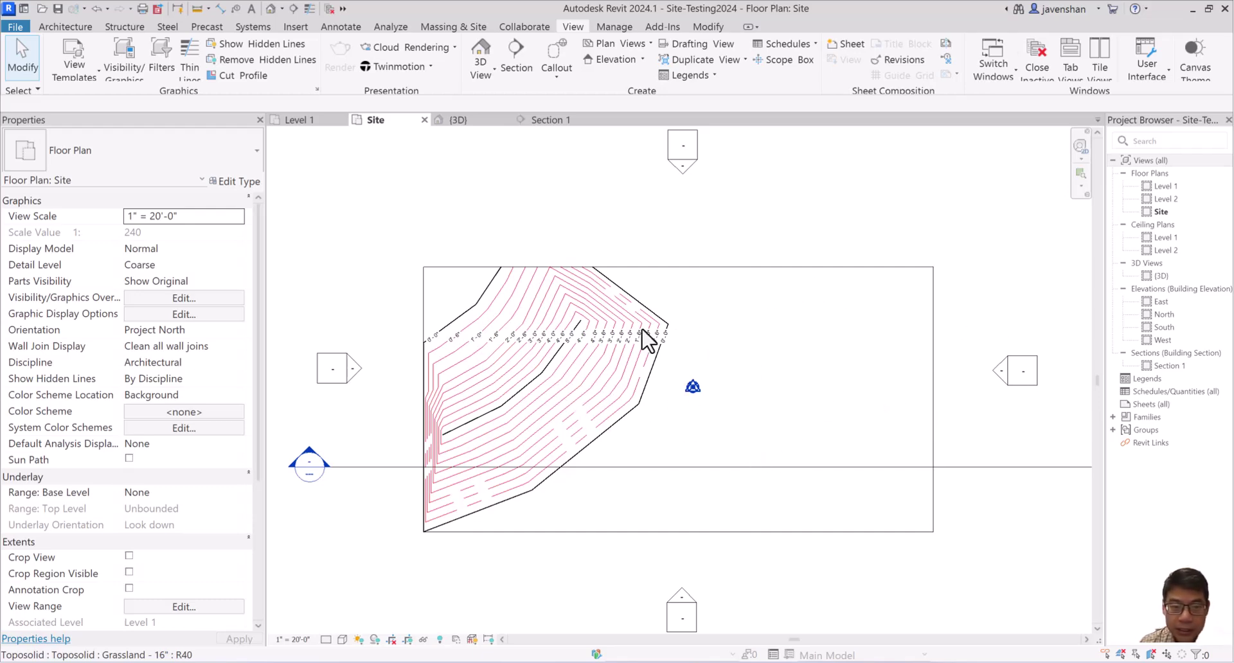
# Step: Set the Phase Created of the Grassland - 16" toposolid to Existing and deselect it
pyautogui.click(604, 307)
pyautogui.scroll(-1, 182, 532)
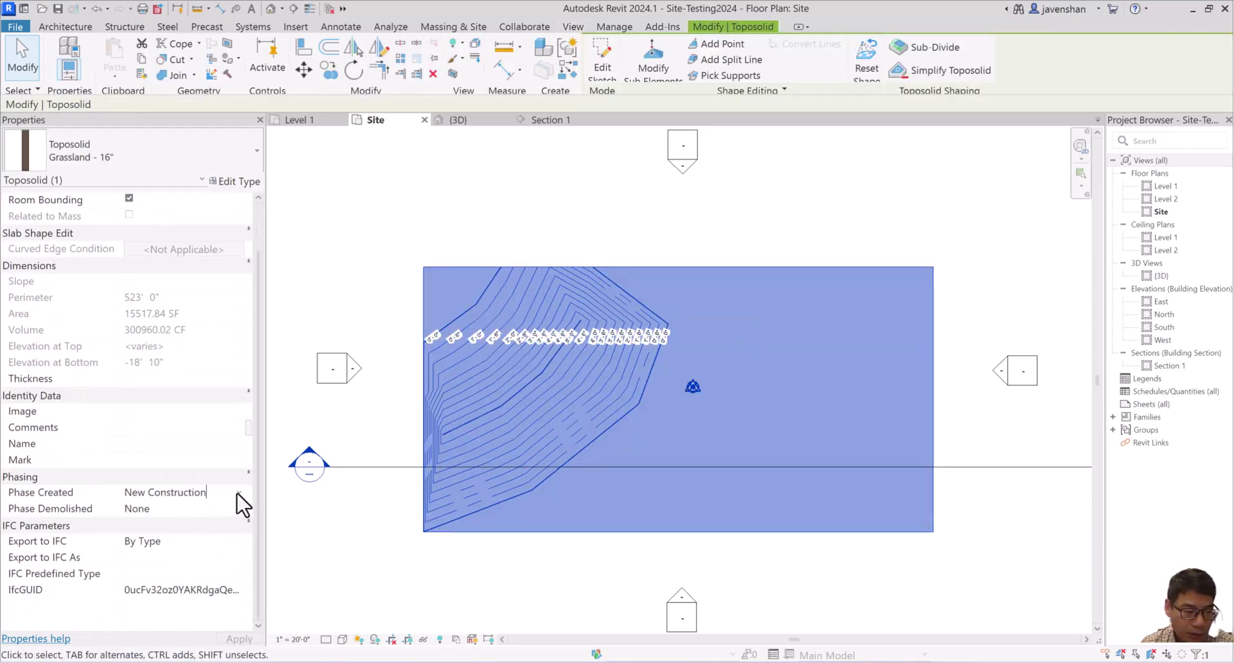
pyautogui.click(238, 493)
pyautogui.click(168, 509)
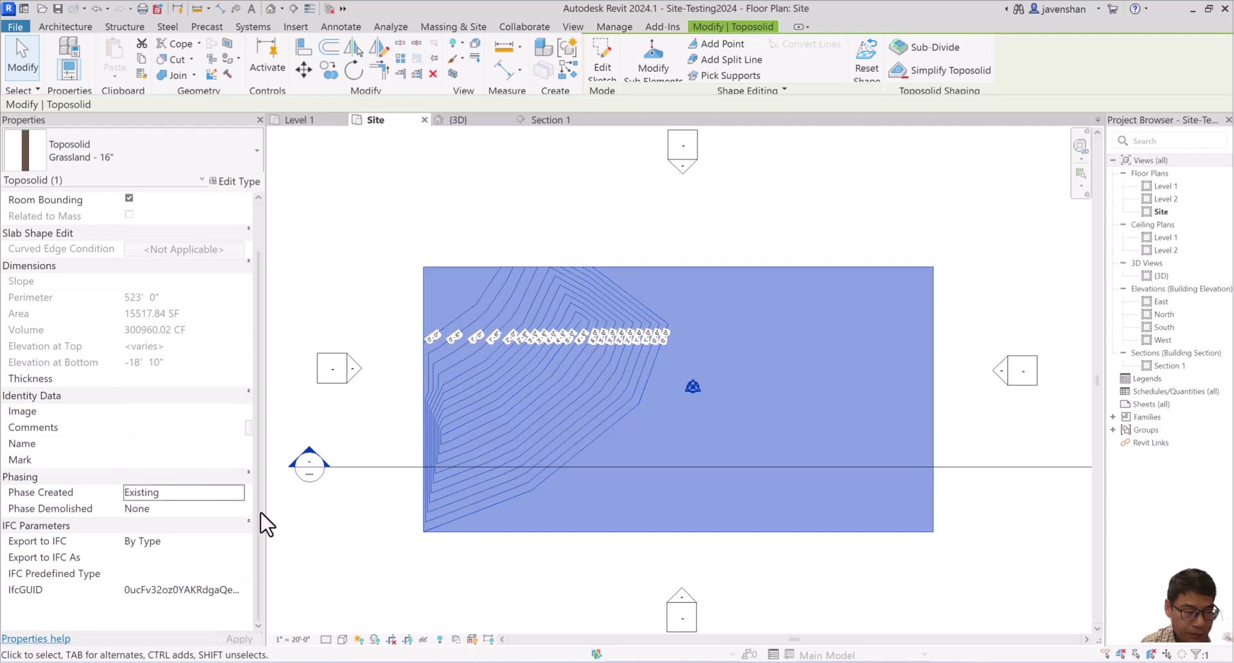
pyautogui.click(323, 548)
pyautogui.click(596, 369)
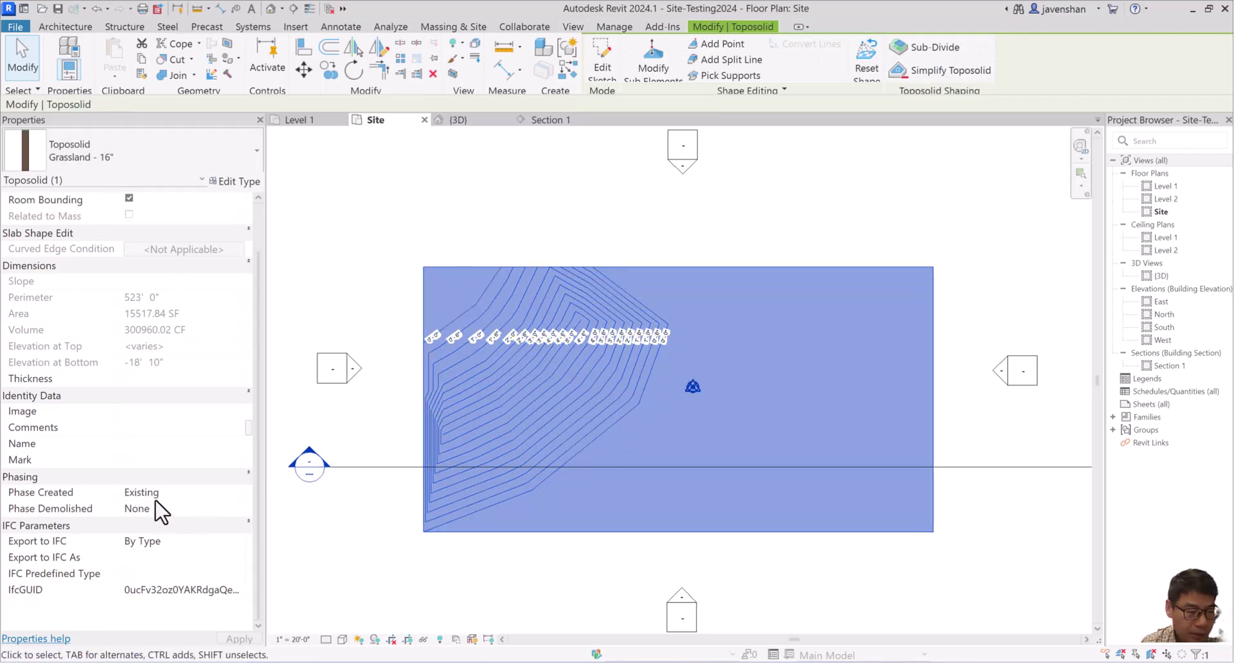
pyautogui.click(297, 361)
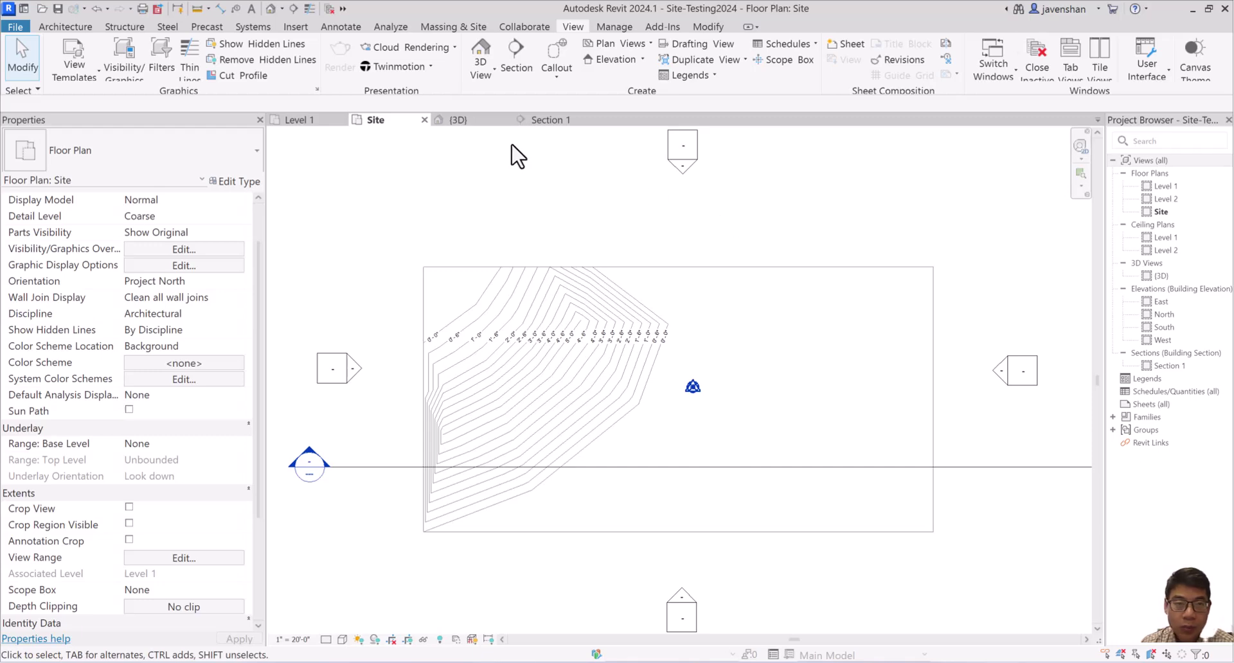
# Step: Create a graded region from the existing toposolid as a new topography exactly like it, copying both internal and perimeter points
pyautogui.click(450, 27)
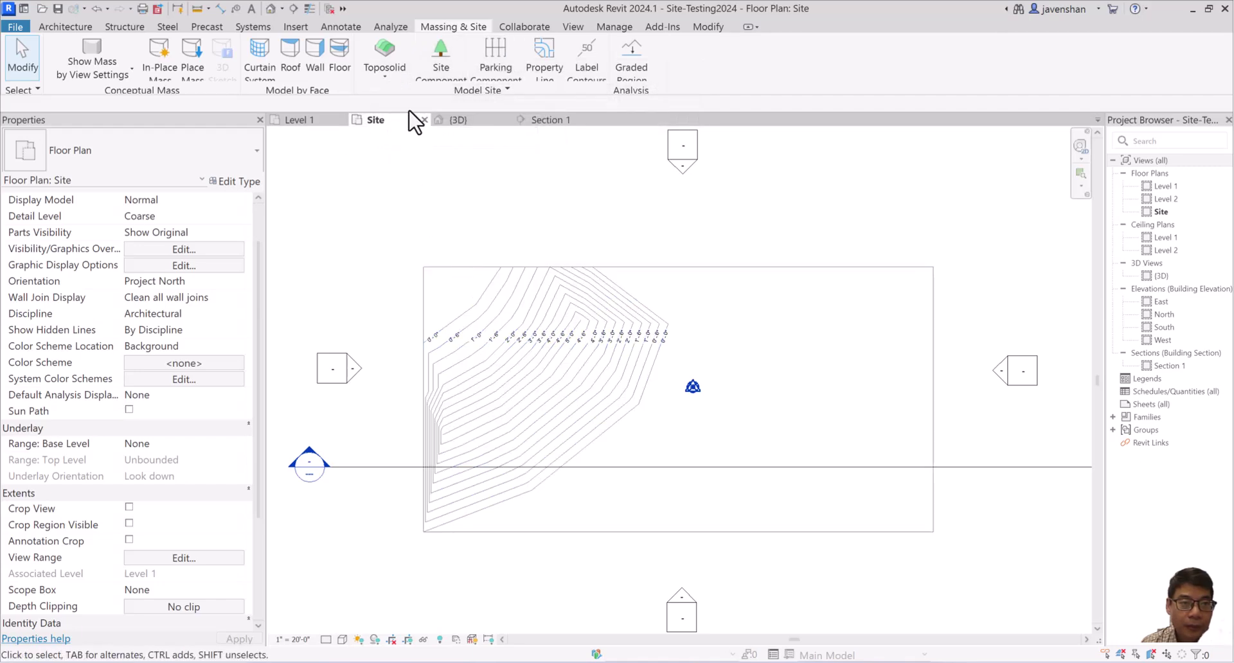
pyautogui.click(387, 59)
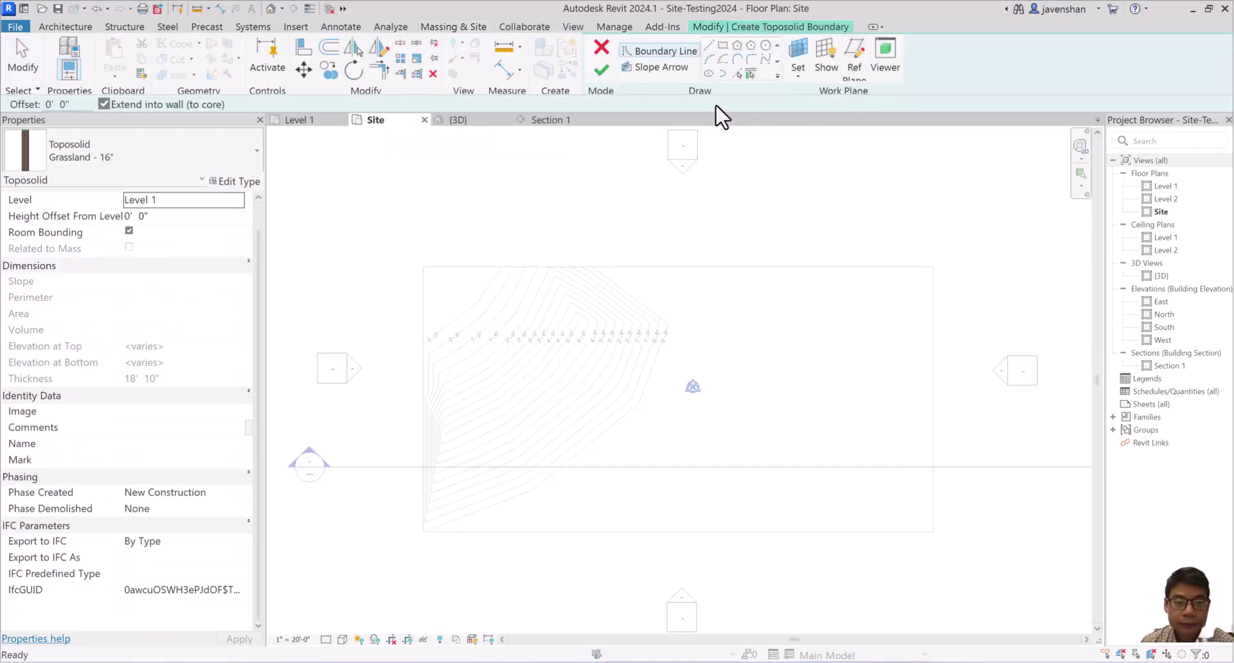
pyautogui.click(601, 46)
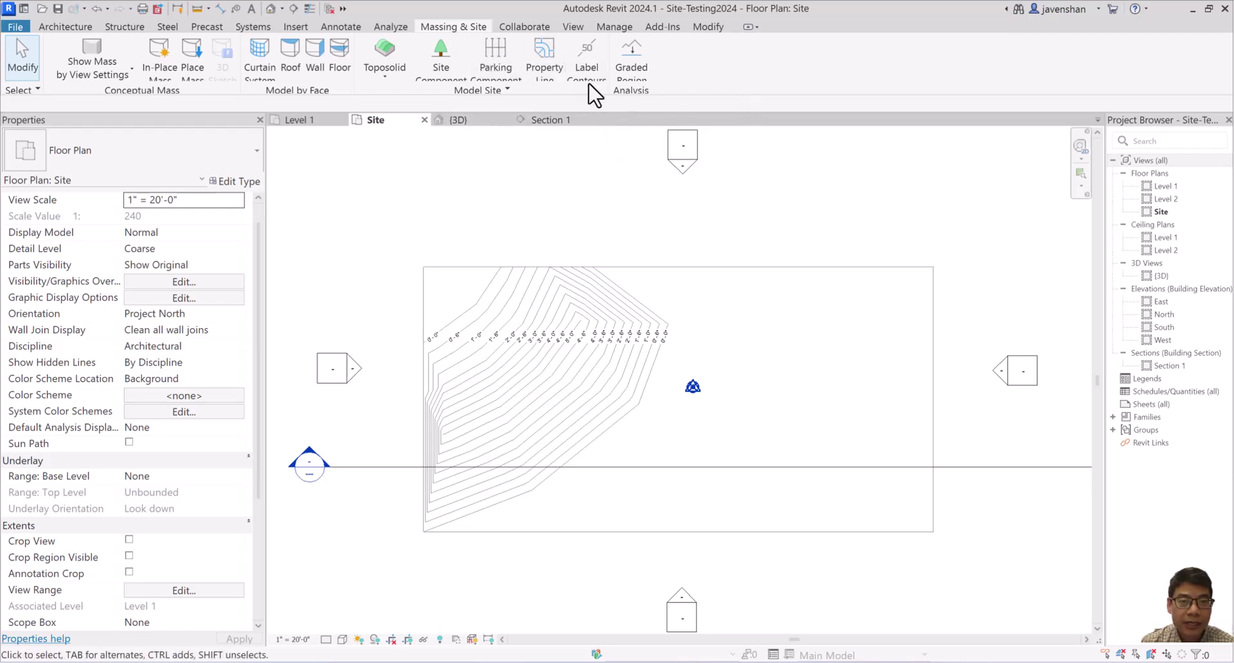
pyautogui.click(634, 67)
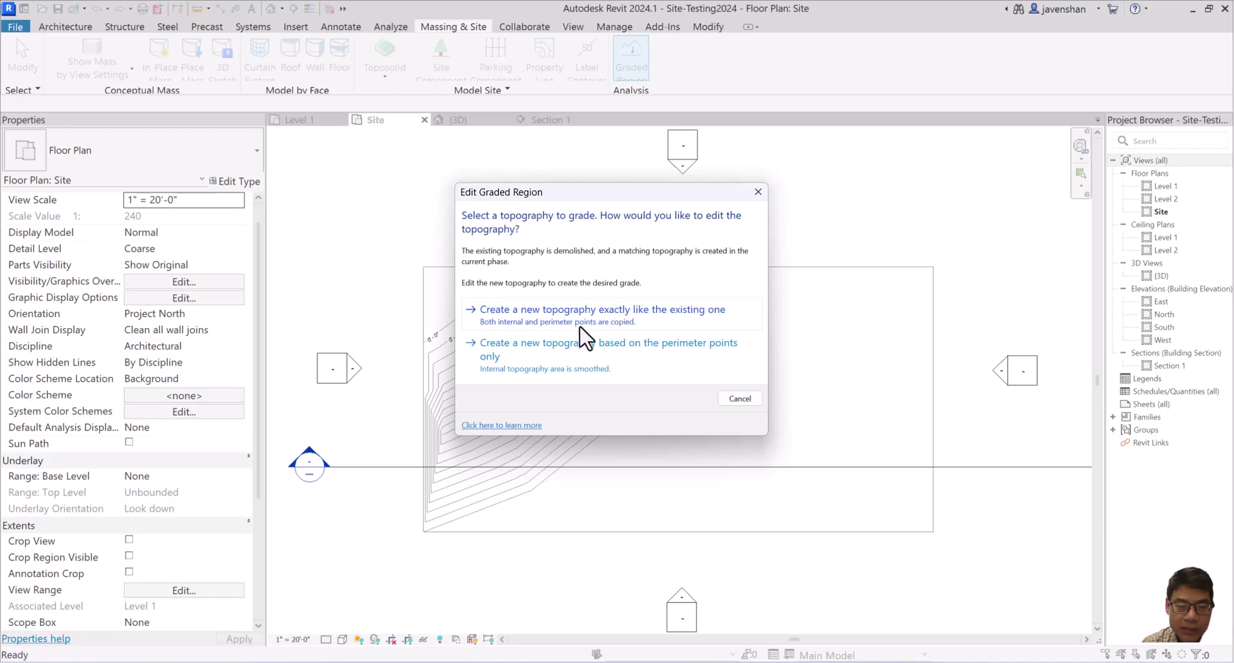
pyautogui.click(595, 315)
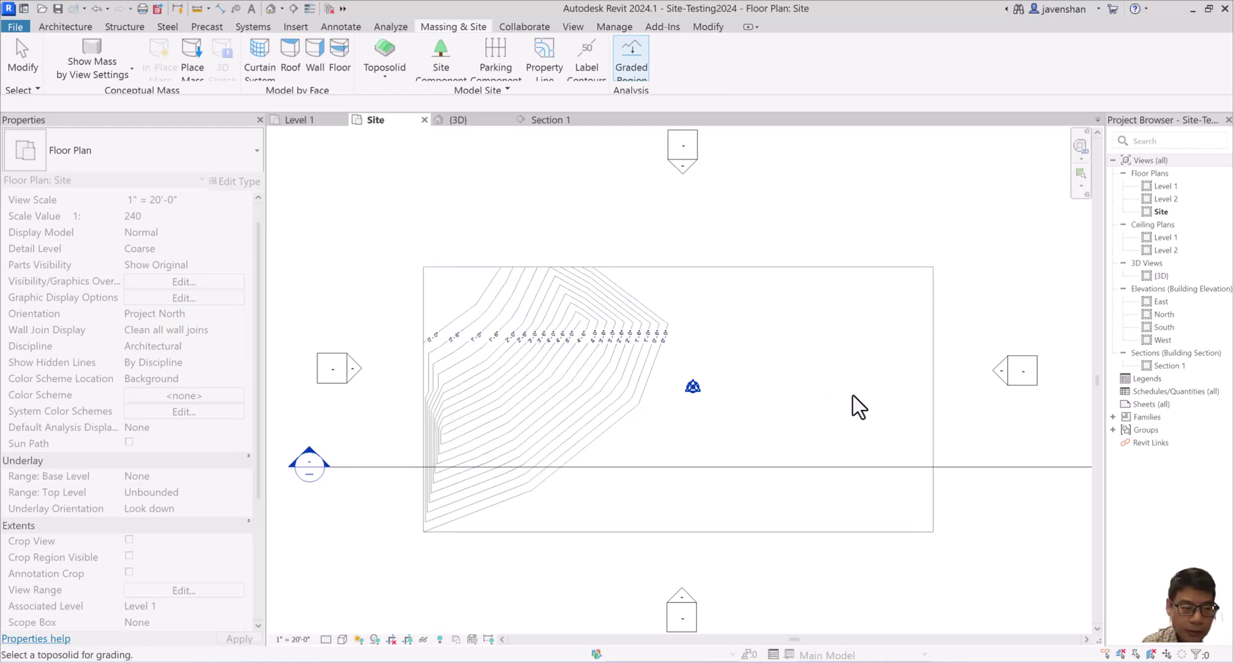
pyautogui.click(592, 316)
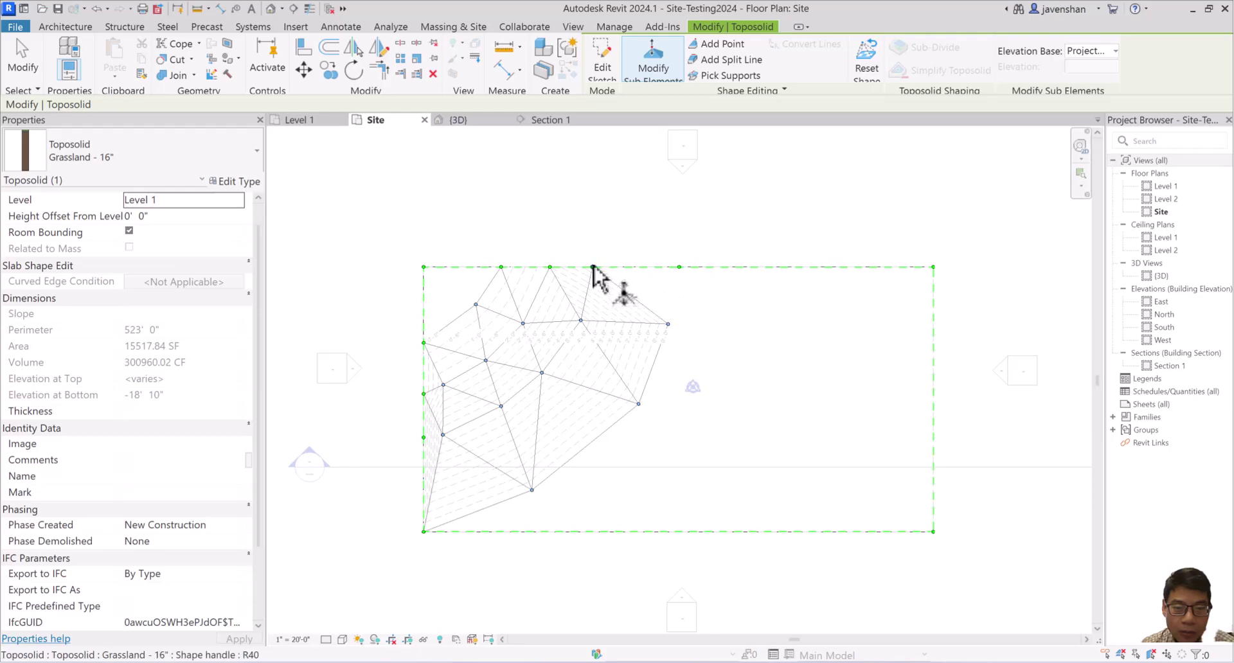
# Step: Move the foot-of-slope point on the new toposolid's north boundary east, roughly in line with the easternmost interior slope point, and finish editing
pyautogui.click(668, 325)
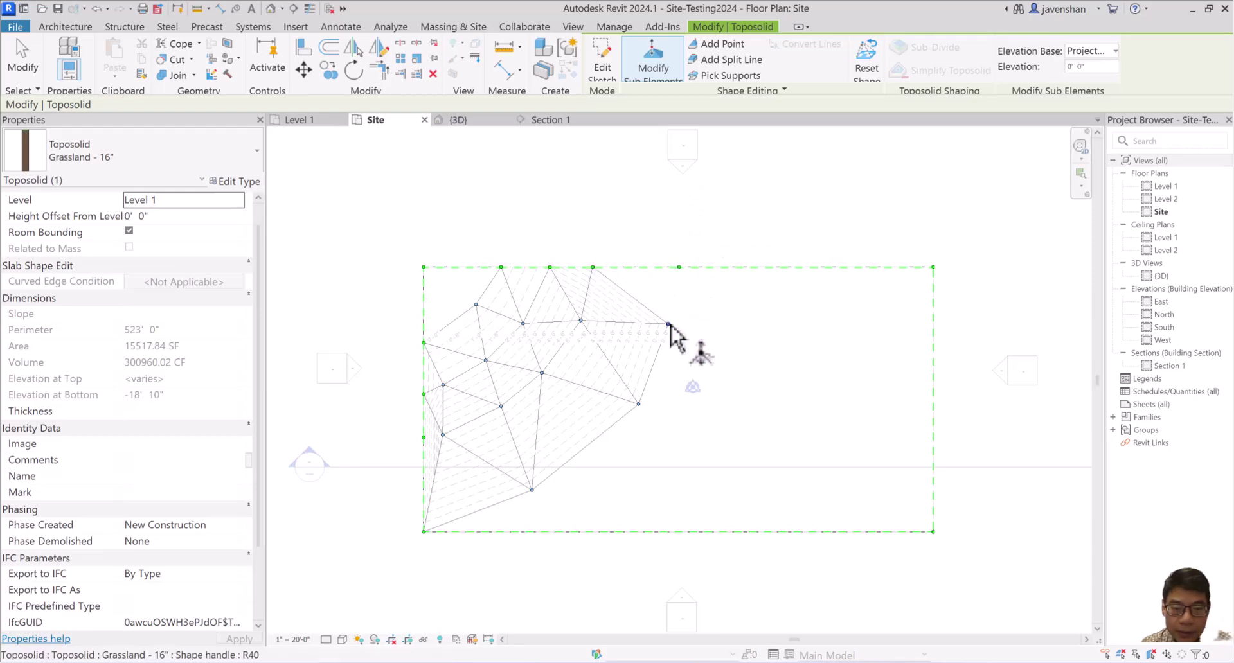
pyautogui.click(668, 325)
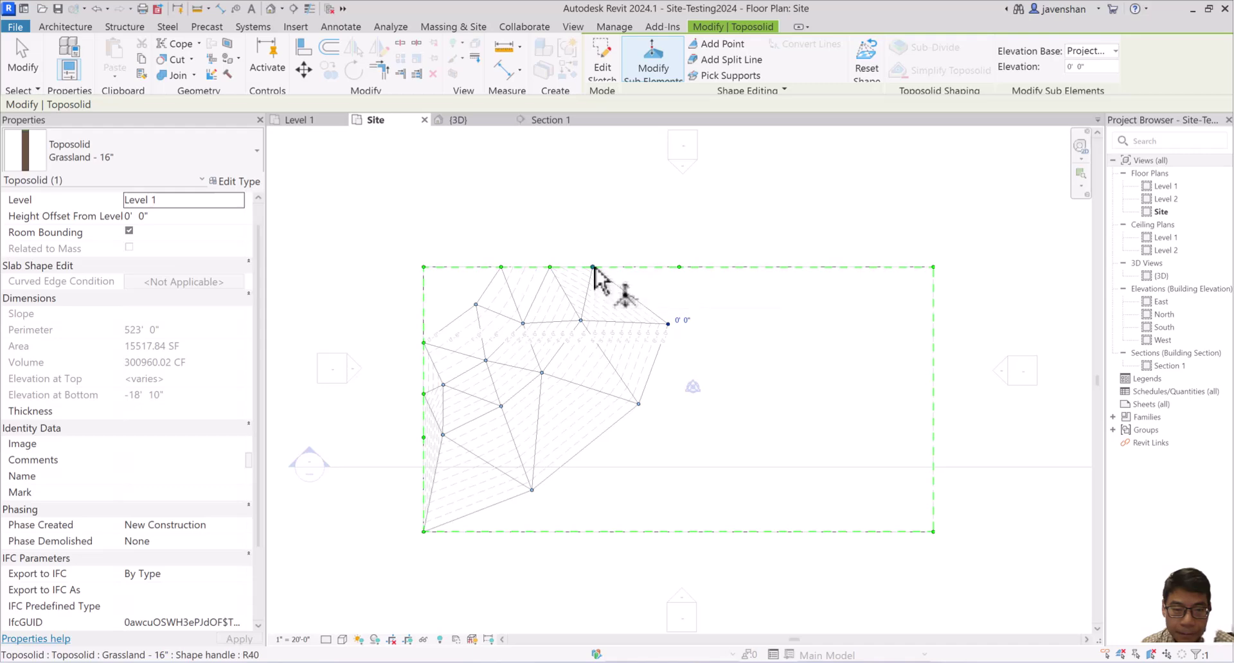
pyautogui.moveTo(593, 268); pyautogui.dragTo(672, 267)
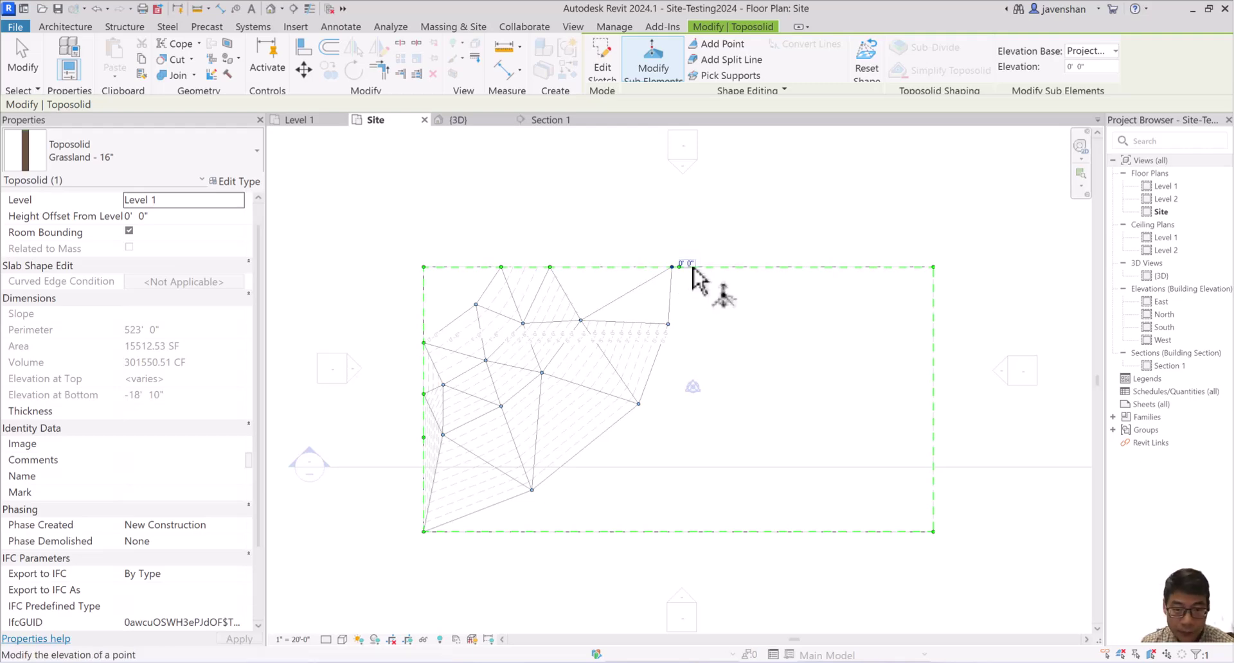
pyautogui.press('Escape')
pyautogui.click(672, 283)
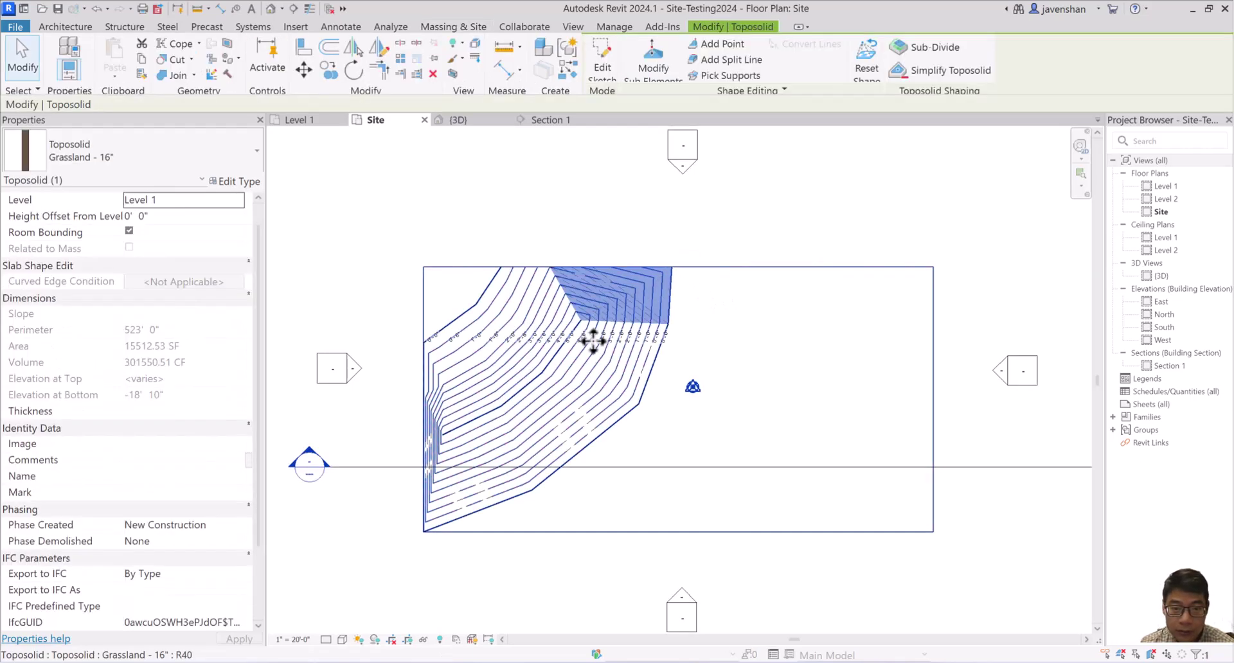
# Step: Resume sub-element editing of the new toposolid and raise the two northeastern interior ridge points
pyautogui.press('Escape')
pyautogui.click(582, 364)
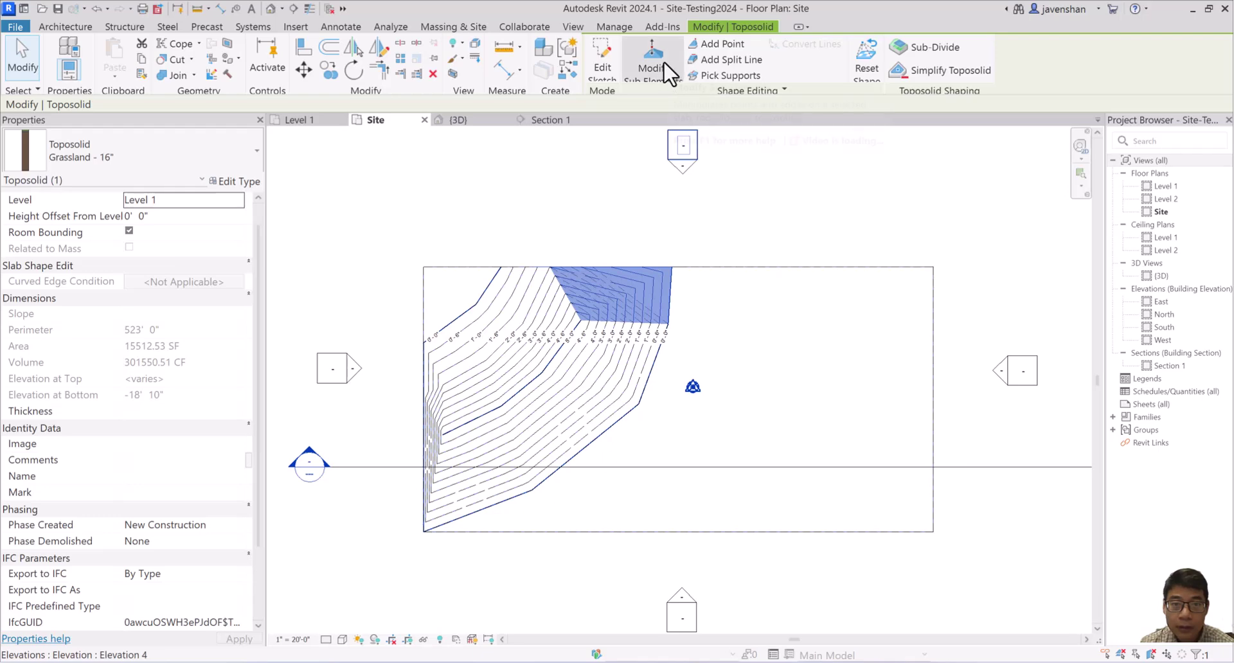
pyautogui.click(655, 58)
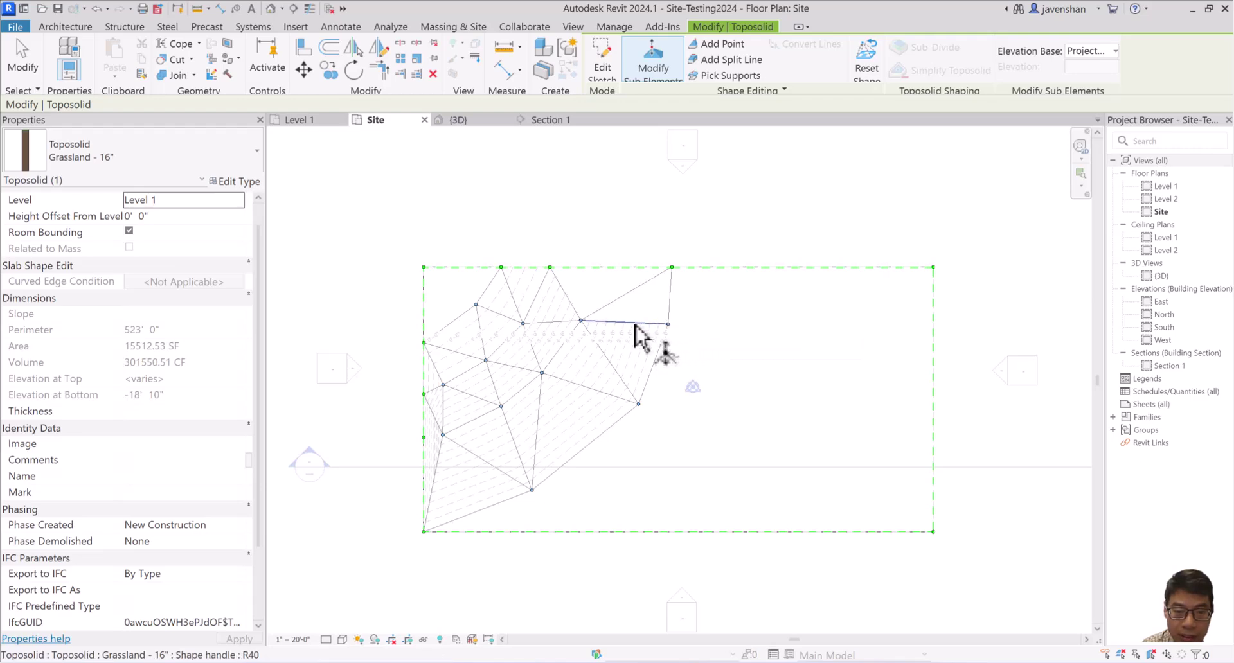
pyautogui.click(581, 320)
pyautogui.click(596, 315)
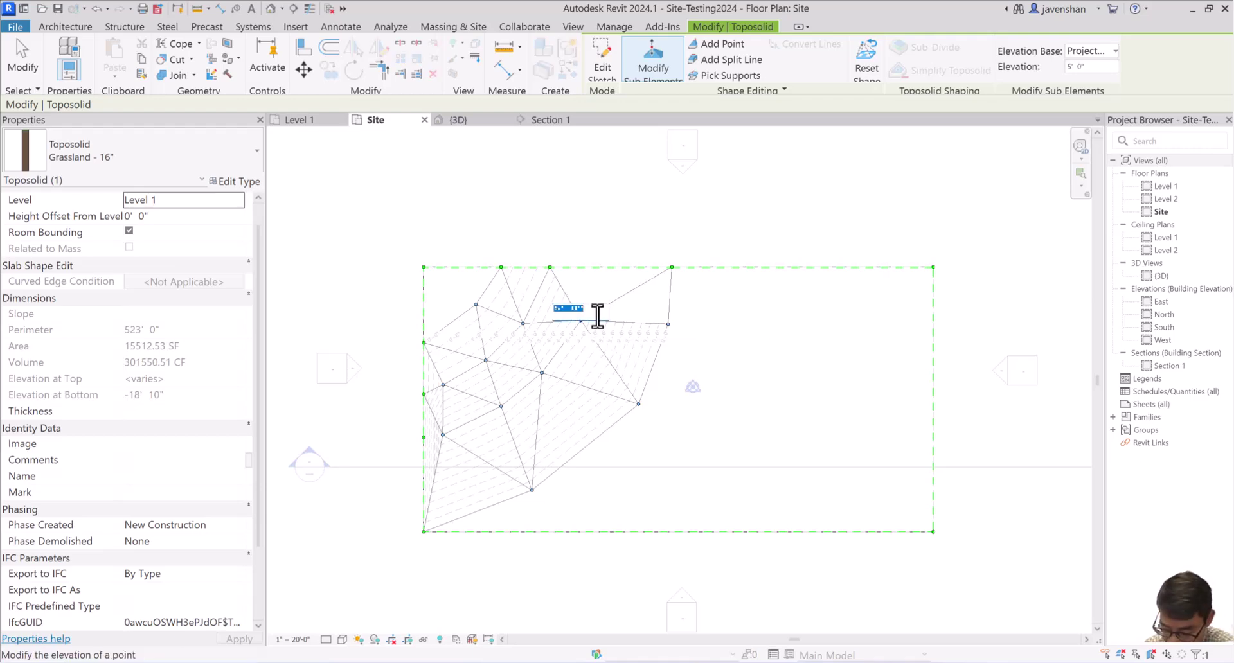
pyautogui.click(543, 372)
pyautogui.click(554, 369)
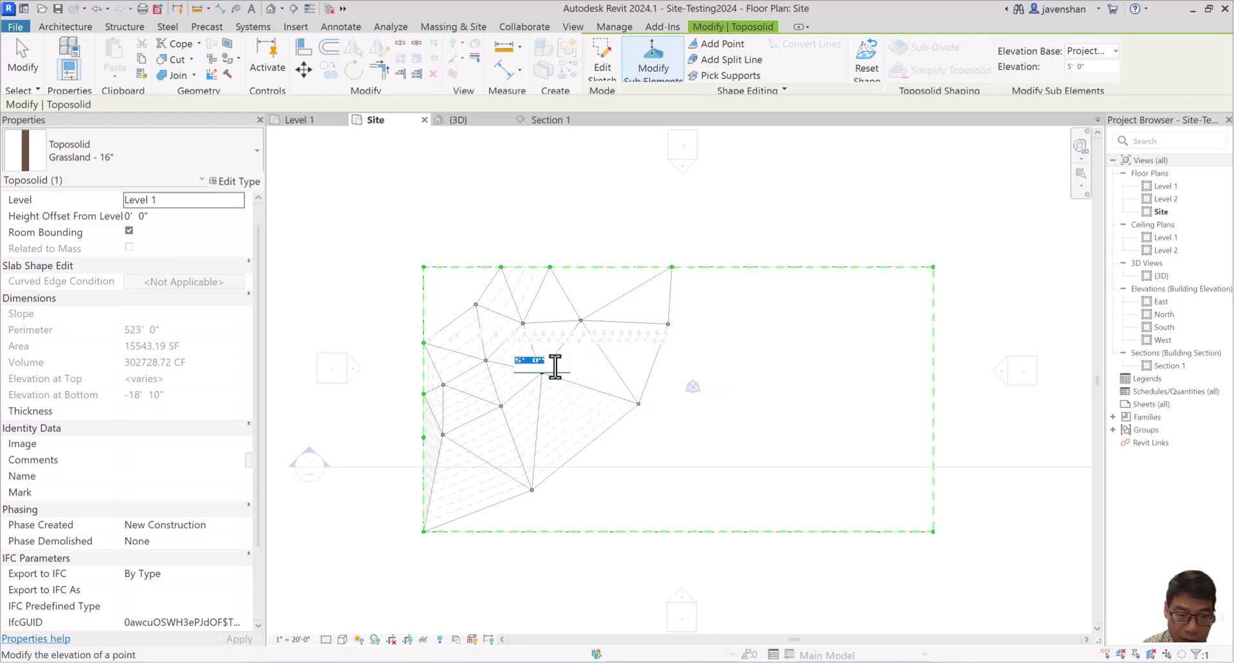
# Step: Set the elevation of the two southwestern interior ridge points of the new toposolid to 7' 0"
pyautogui.click(502, 406)
pyautogui.click(511, 404)
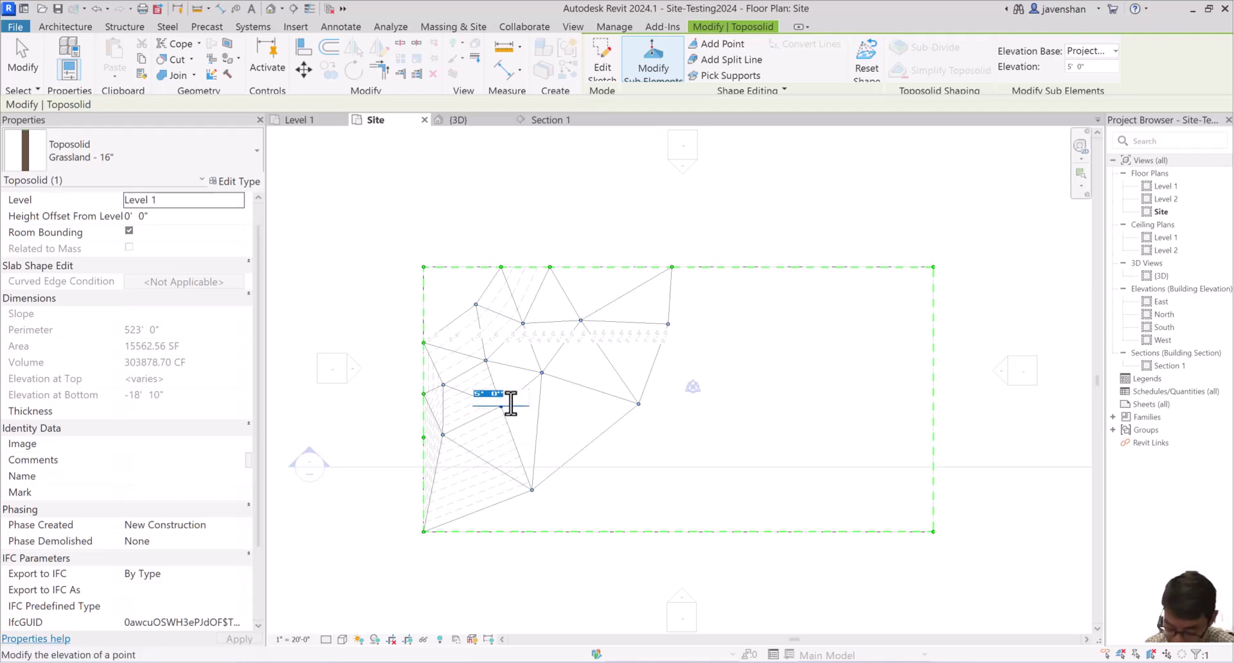
pyautogui.write('7')
pyautogui.press('Return')
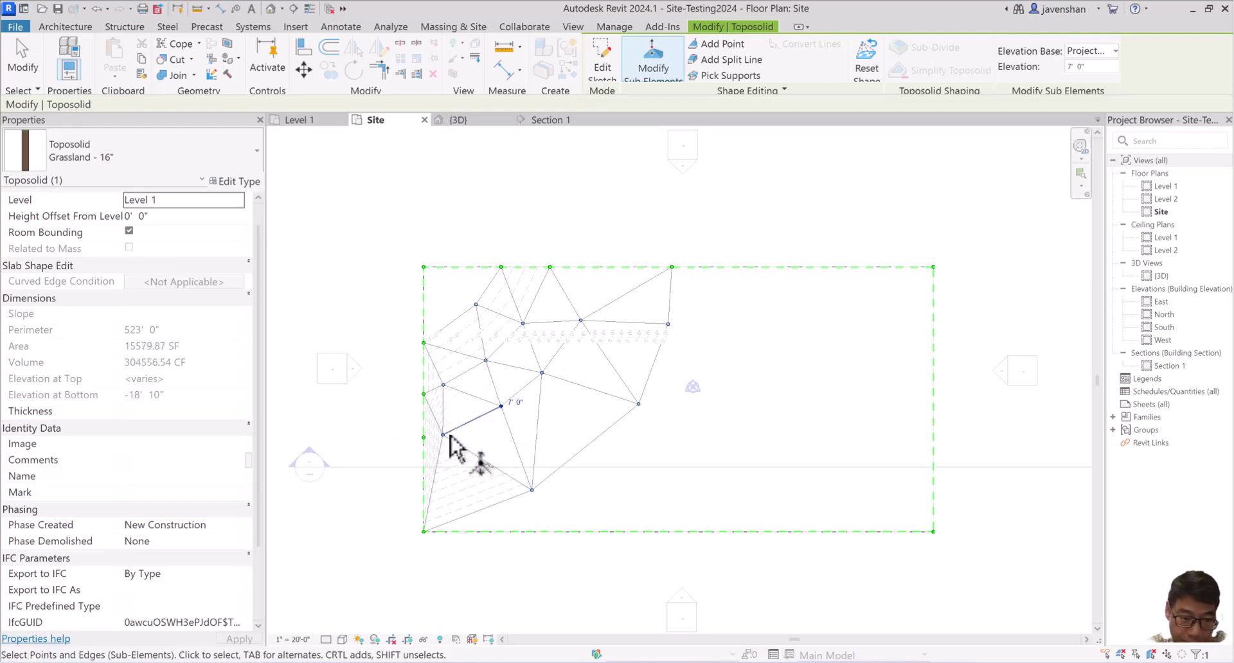
pyautogui.click(444, 436)
pyautogui.click(453, 431)
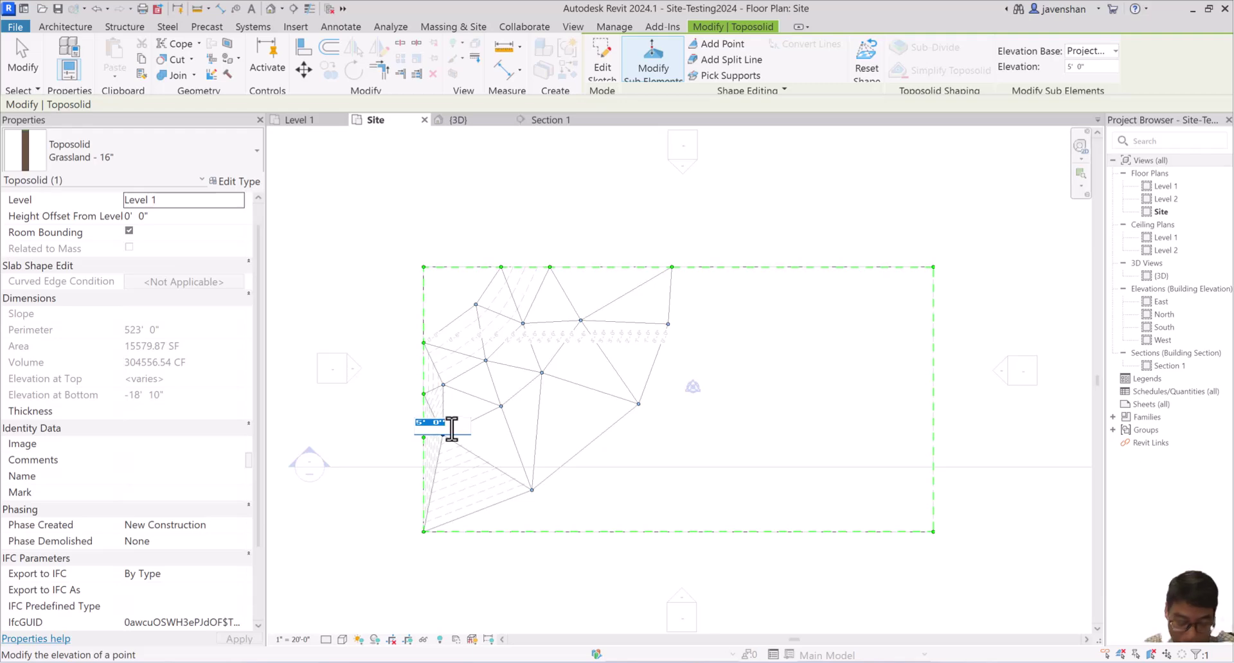
pyautogui.write('7')
pyautogui.press('Return')
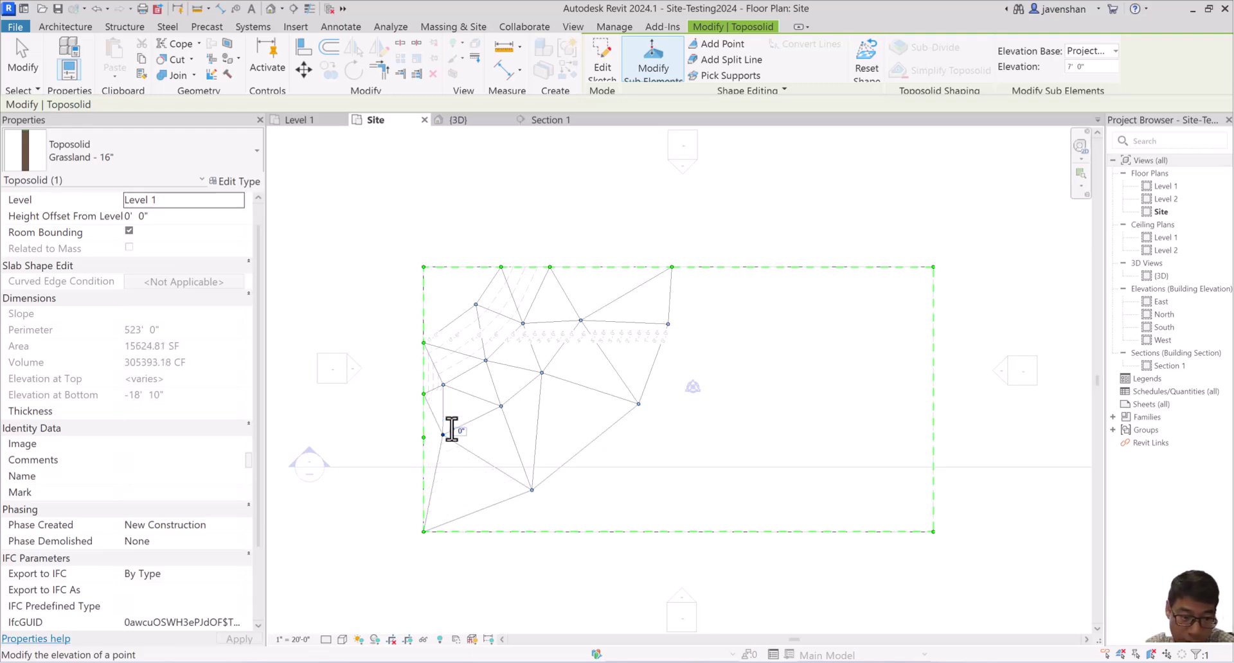
# Step: Move the four foot-of-slope points outward, from the north boundary around to the southwest, and finish editing the toposolid
pyautogui.click(672, 267)
pyautogui.moveTo(672, 267); pyautogui.dragTo(700, 267)
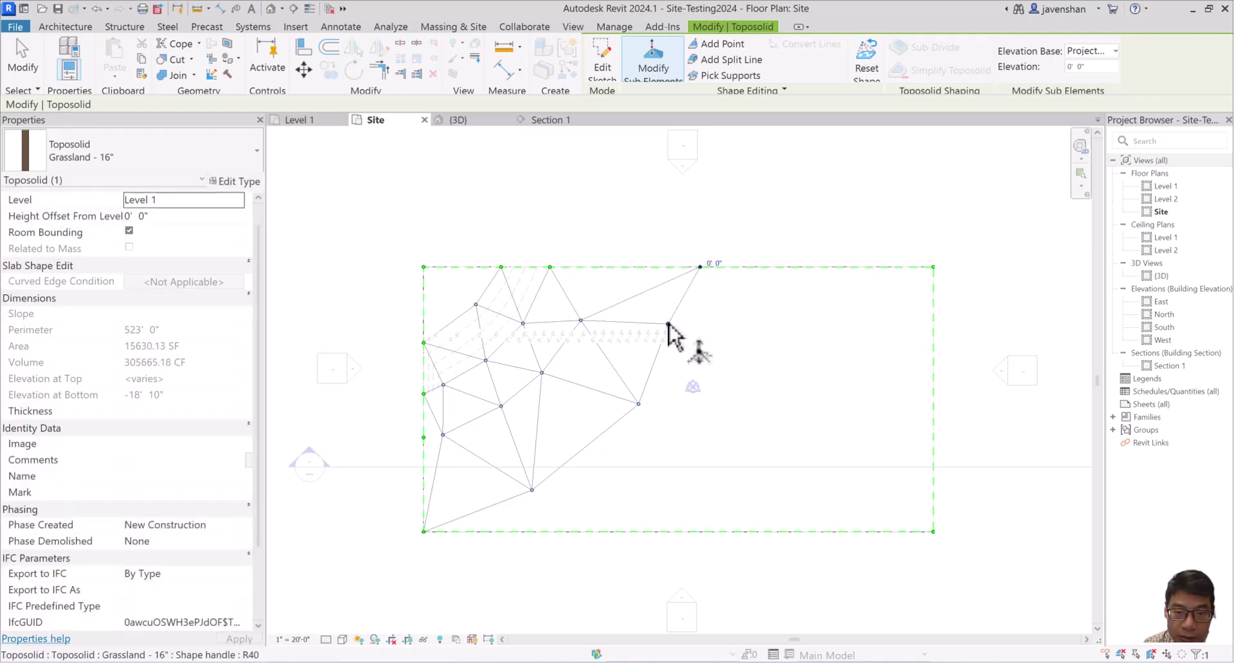
pyautogui.moveTo(668, 324); pyautogui.dragTo(691, 327)
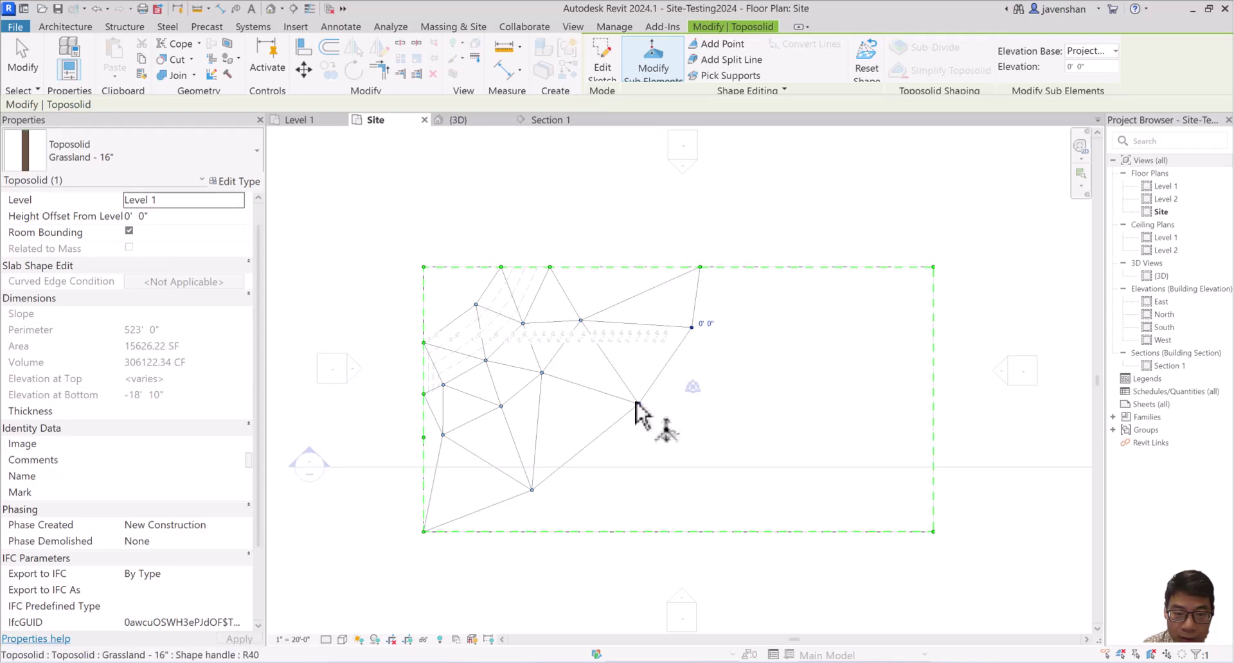
pyautogui.moveTo(638, 404); pyautogui.dragTo(649, 420)
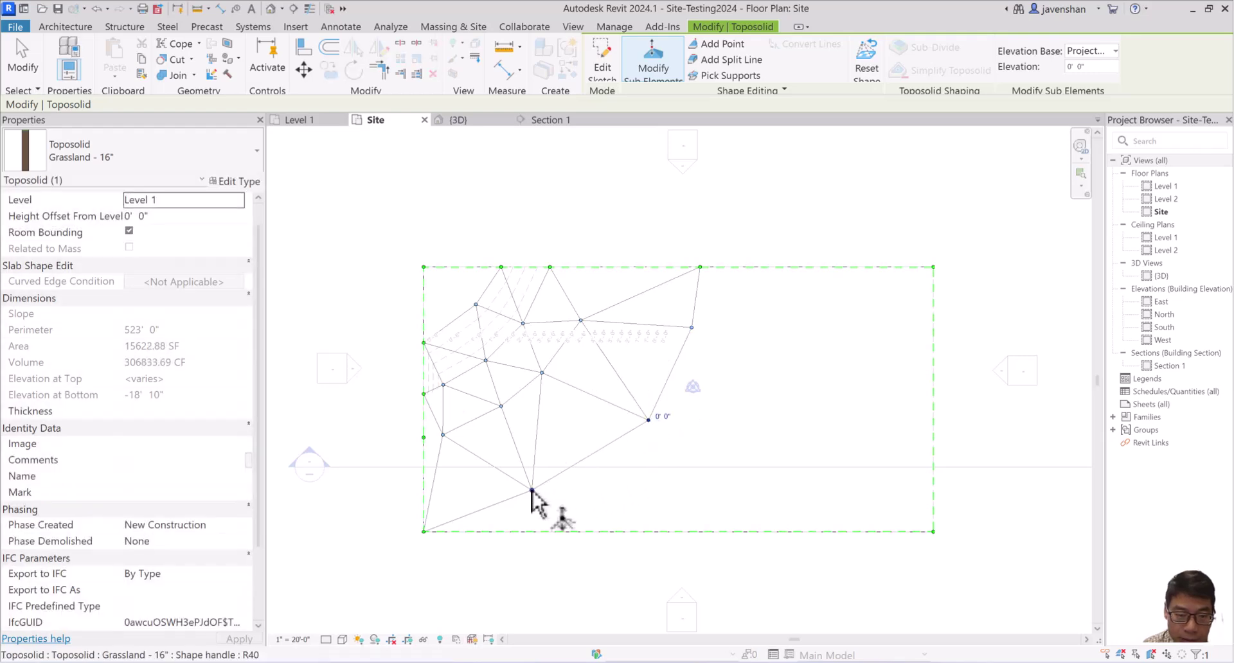
pyautogui.moveTo(531, 491); pyautogui.dragTo(524, 517)
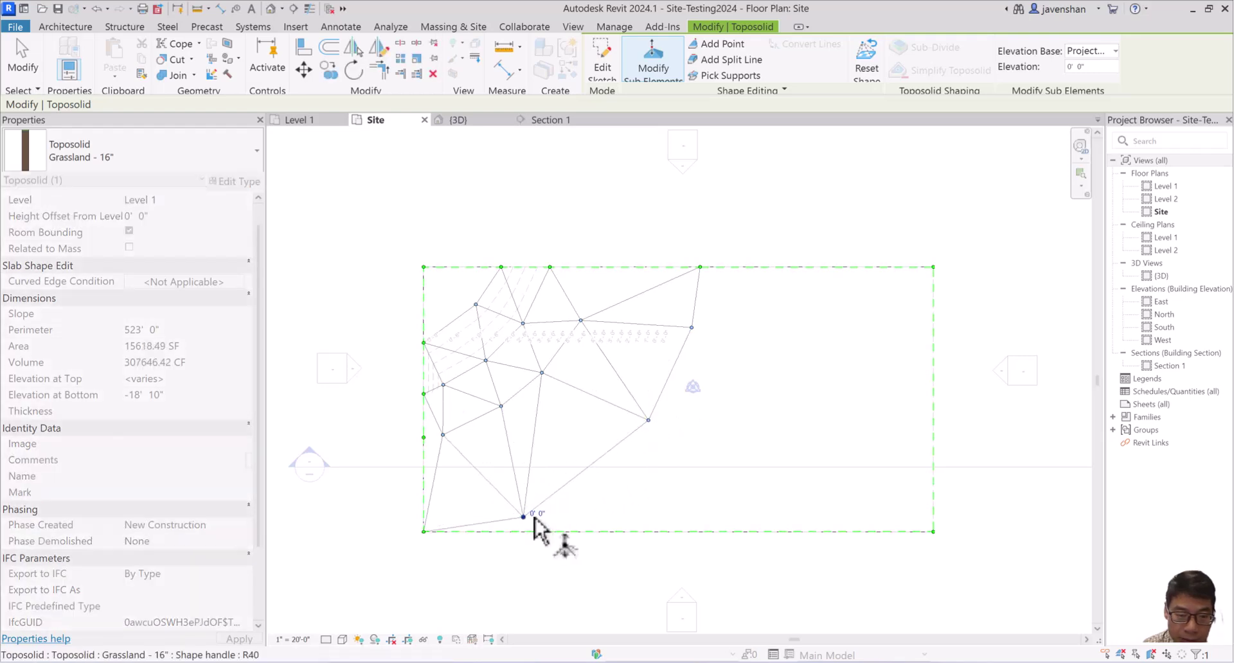
pyautogui.click(583, 470)
pyautogui.click(586, 473)
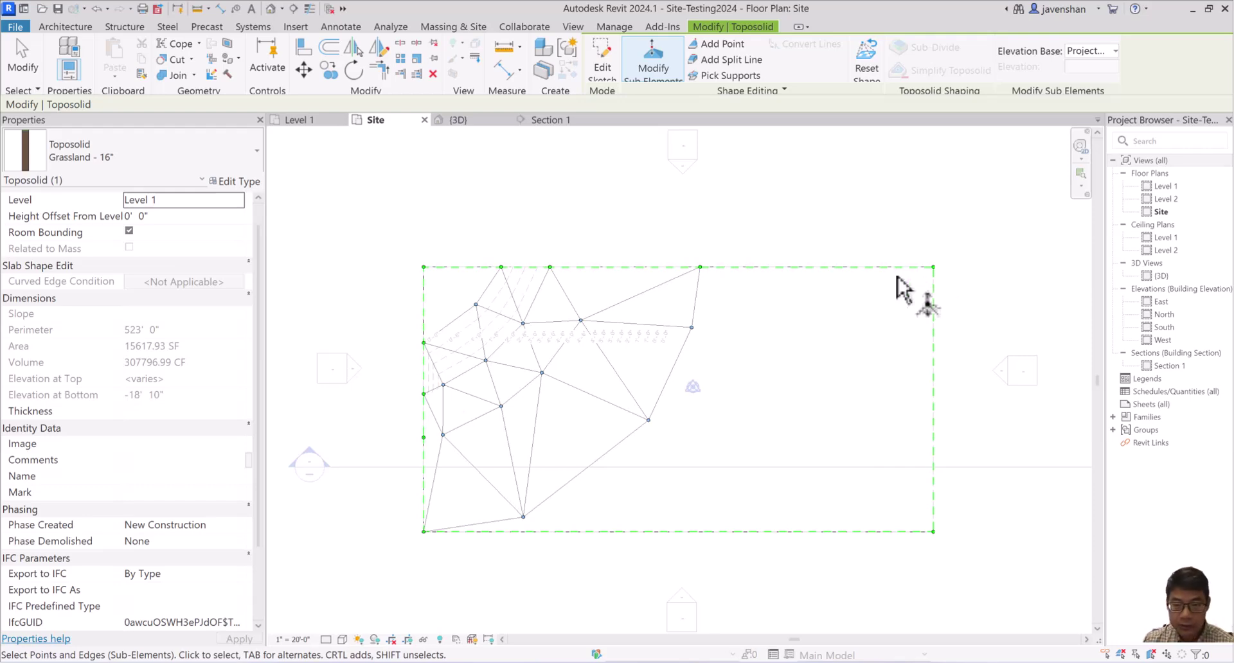
pyautogui.press('Escape')
pyautogui.press('Escape')
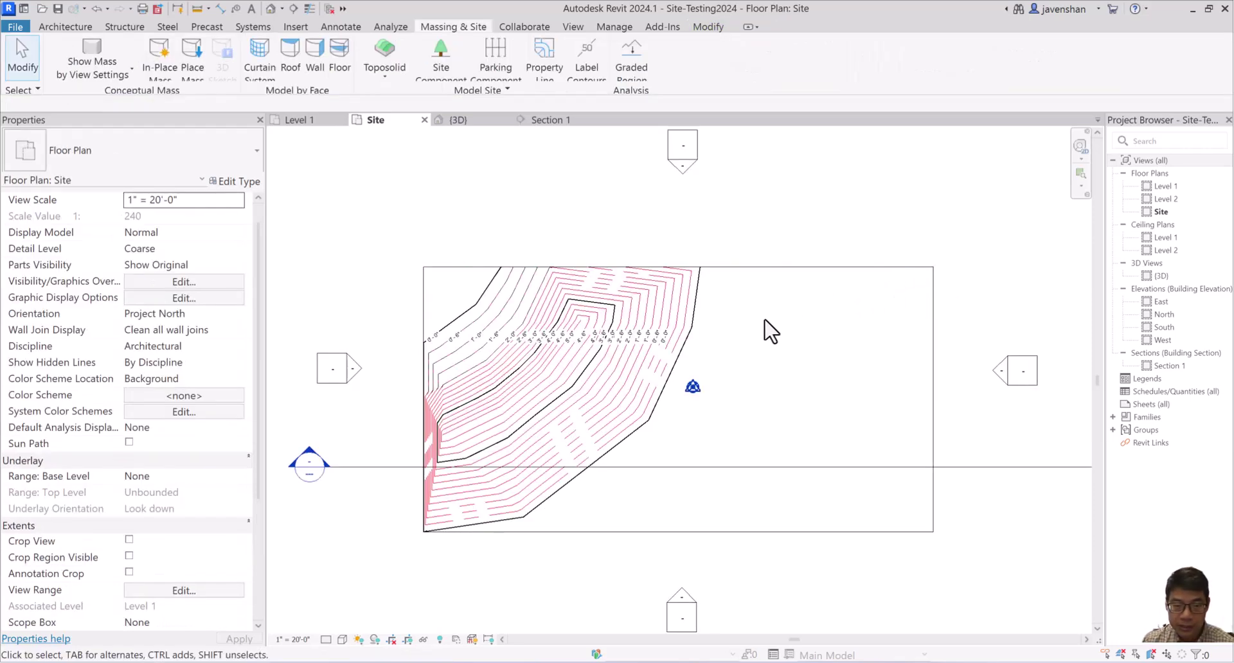
# Step: Open the {3D} view and orbit to a lower oblique angle to examine the regraded terrain
pyautogui.doubleClick(1162, 275)
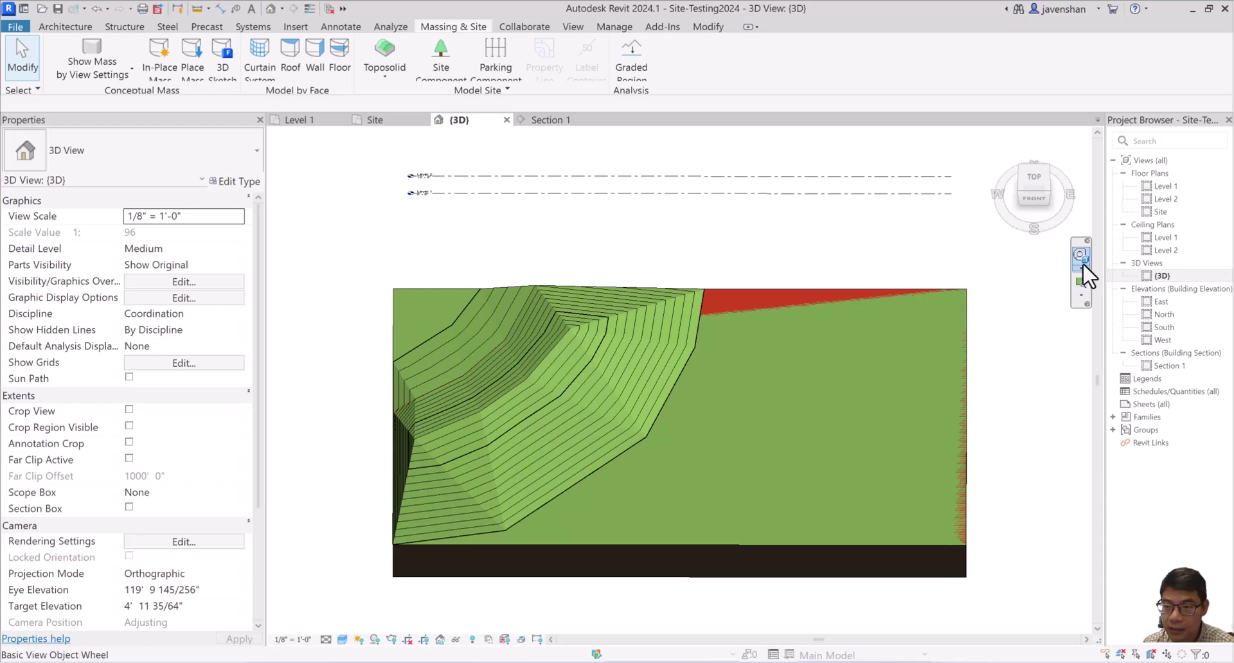
pyautogui.click(1157, 276)
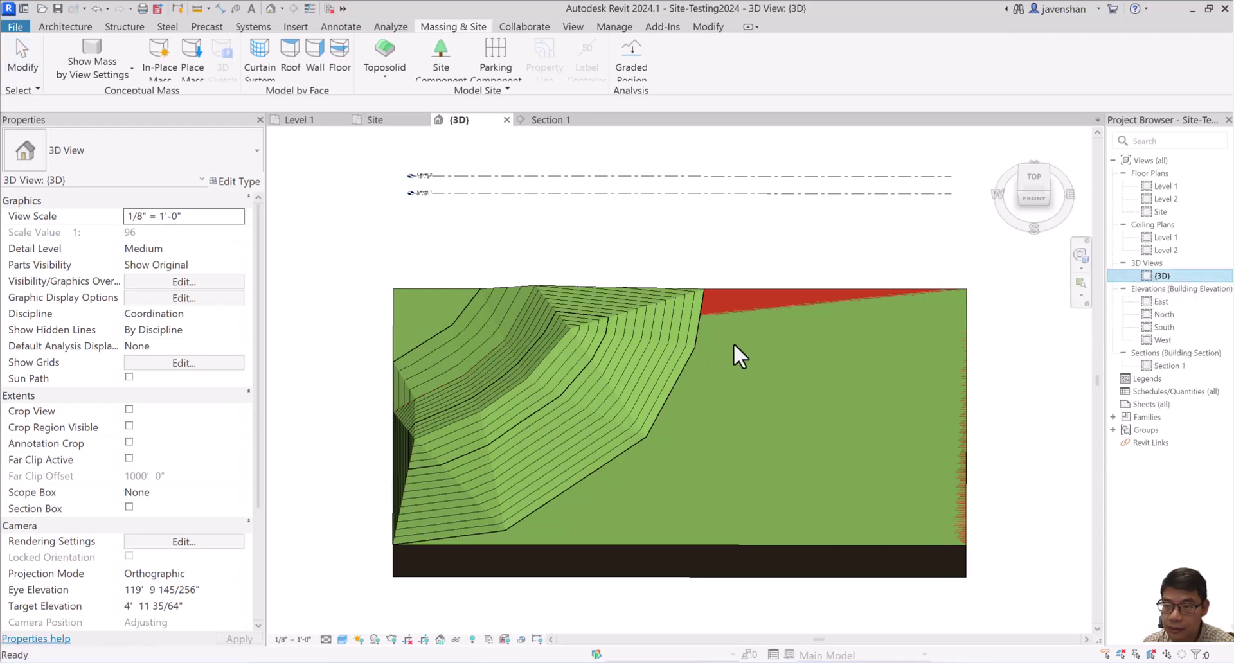
pyautogui.click(1081, 256)
pyautogui.moveTo(708, 401); pyautogui.dragTo(721, 358)
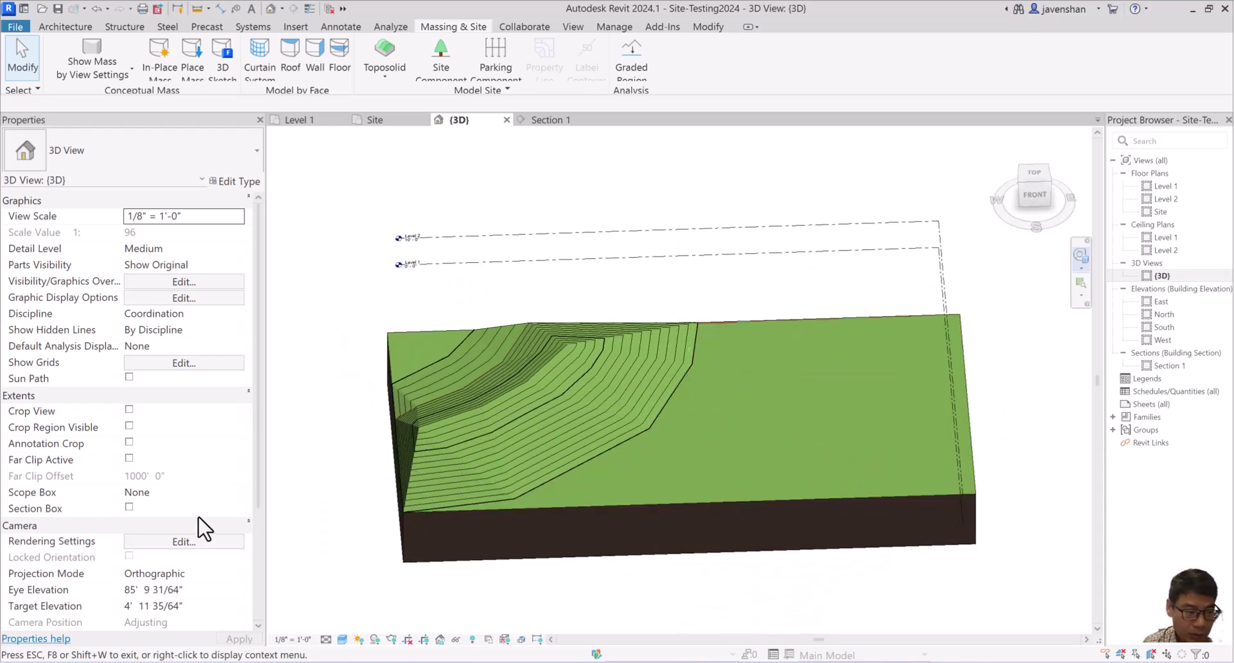
# Step: Set the phase of the 3D view to Existing to display the original terrain
pyautogui.scroll(-4, 204, 529)
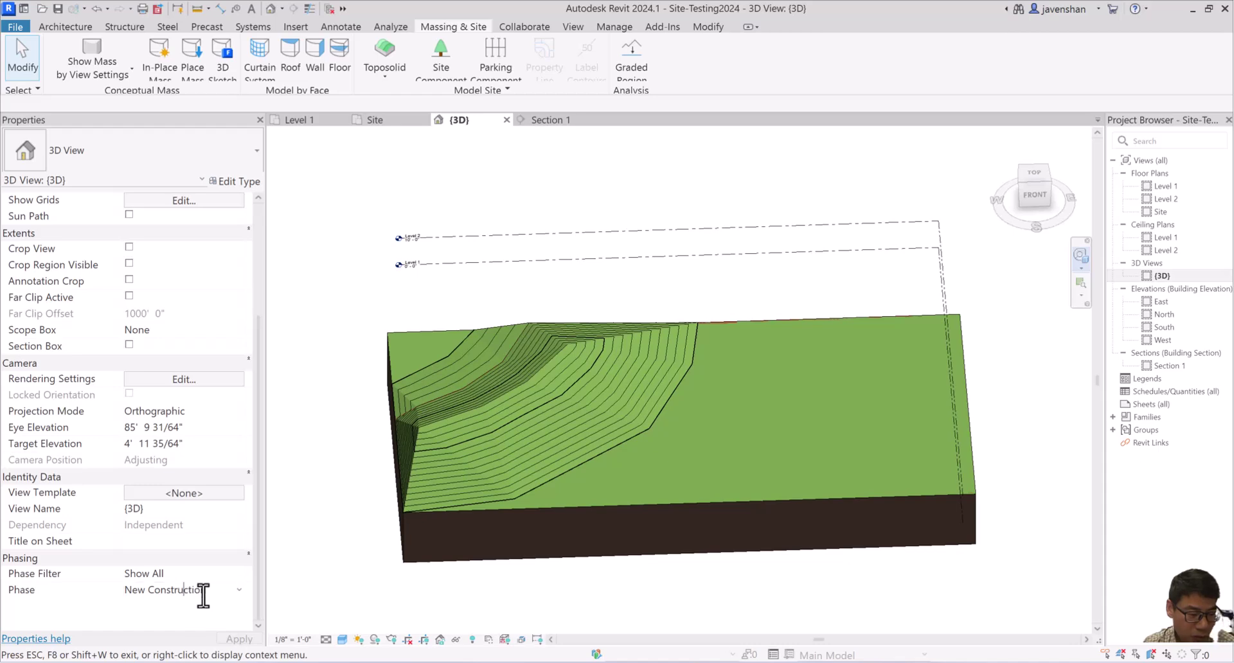
pyautogui.click(227, 595)
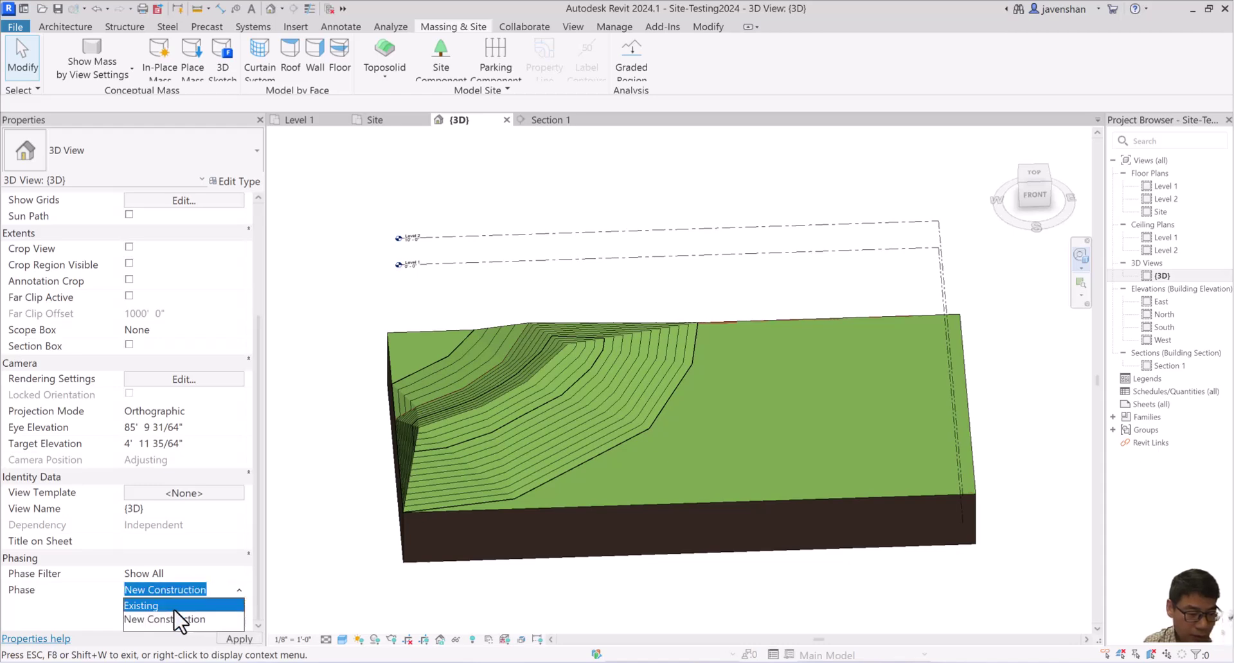
pyautogui.click(183, 608)
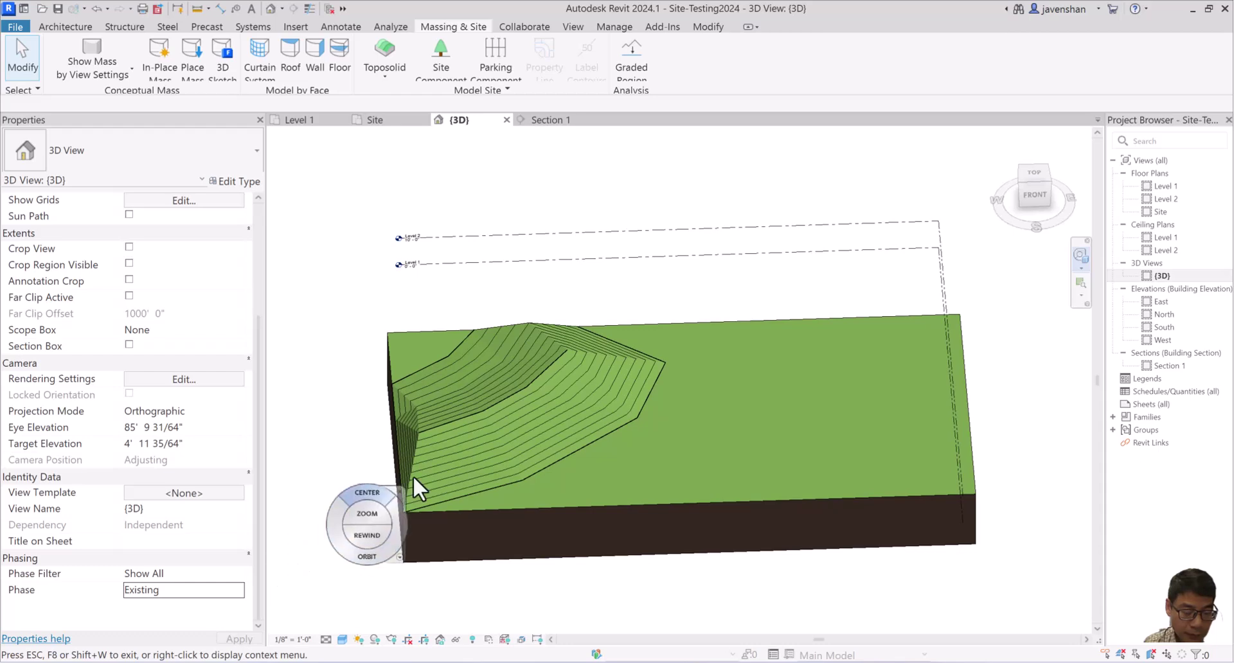
# Step: Set the phase of the 3D view to New Construction and dismiss the navigation wheel
pyautogui.click(206, 591)
pyautogui.click(235, 588)
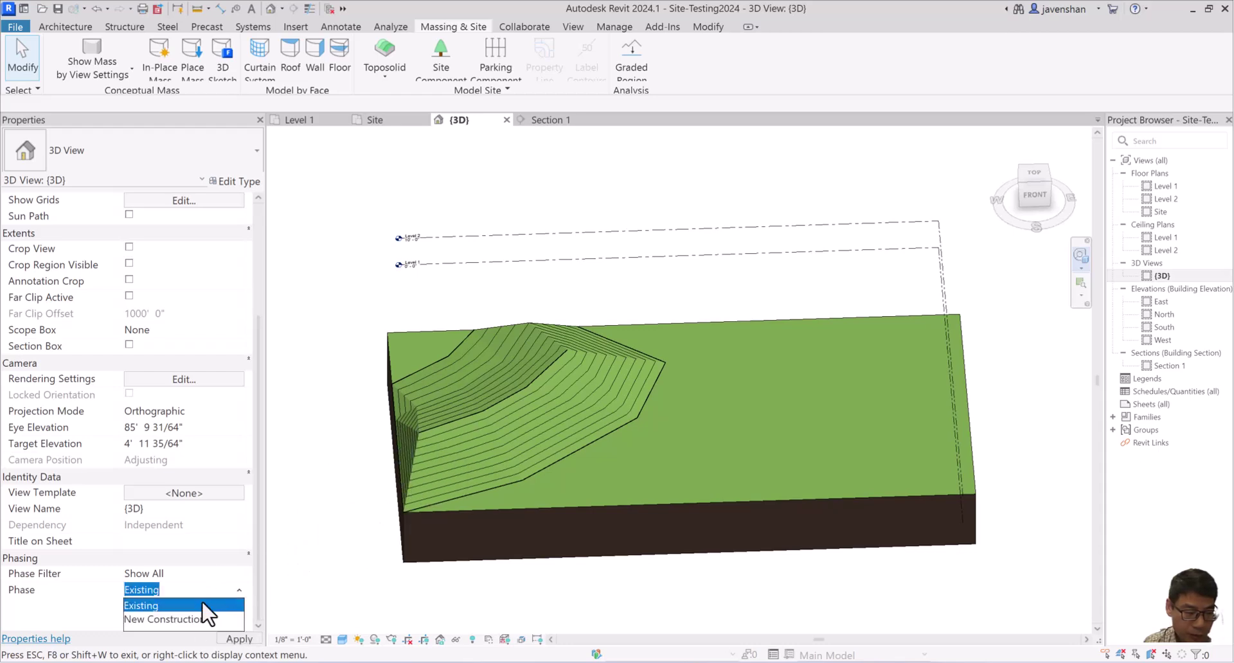
pyautogui.click(188, 619)
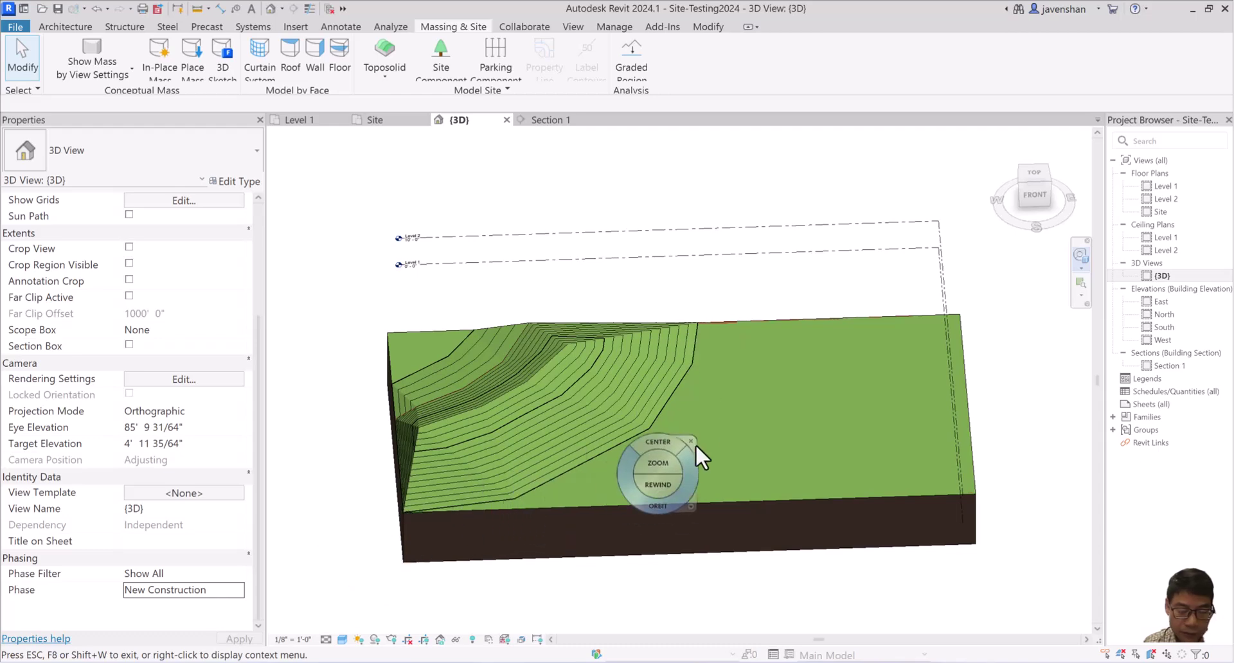
pyautogui.scroll(-1, 623, 425)
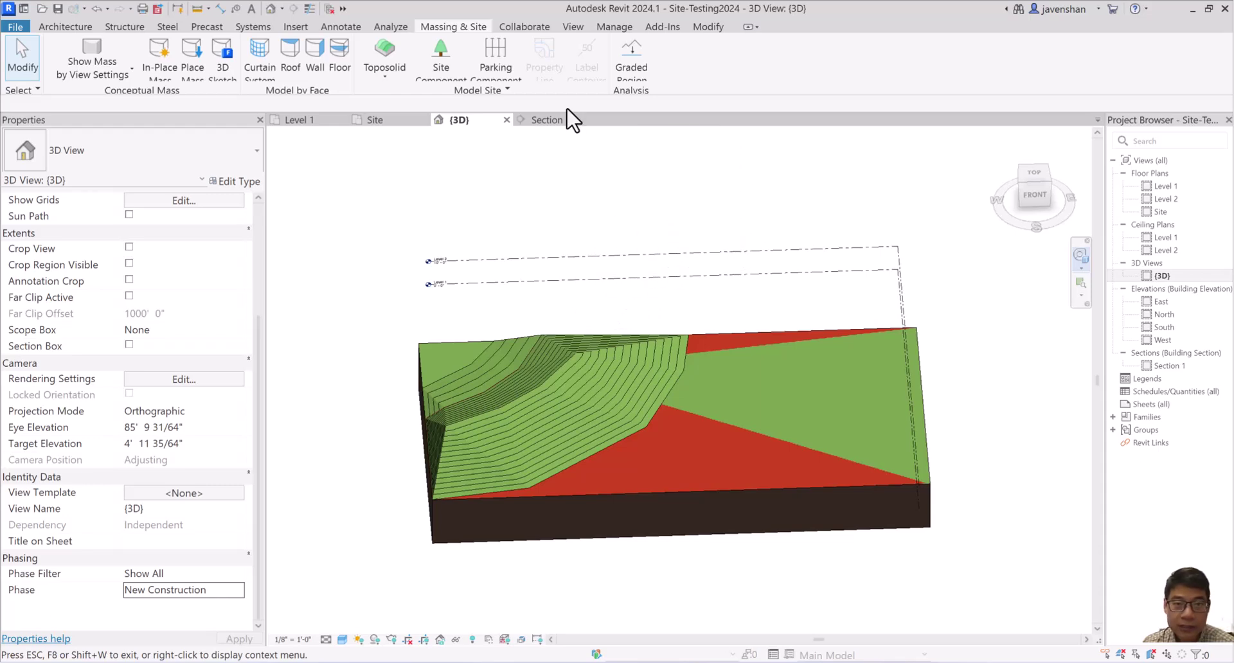
pyautogui.click(574, 28)
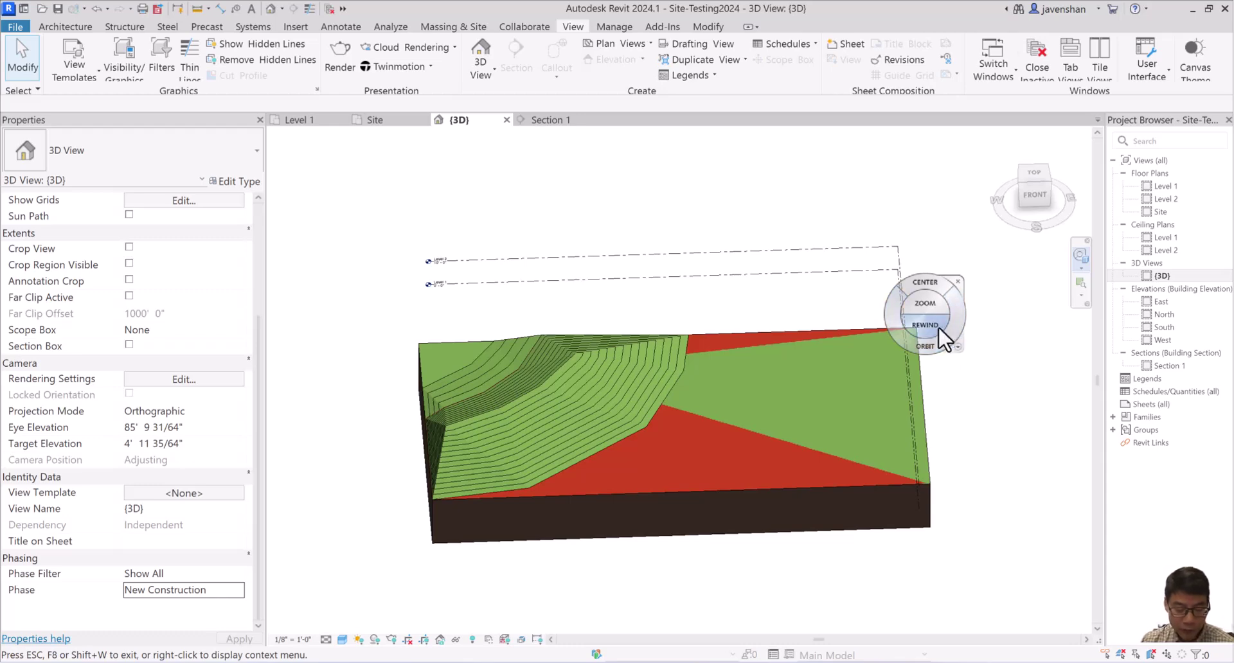
pyautogui.press('Escape')
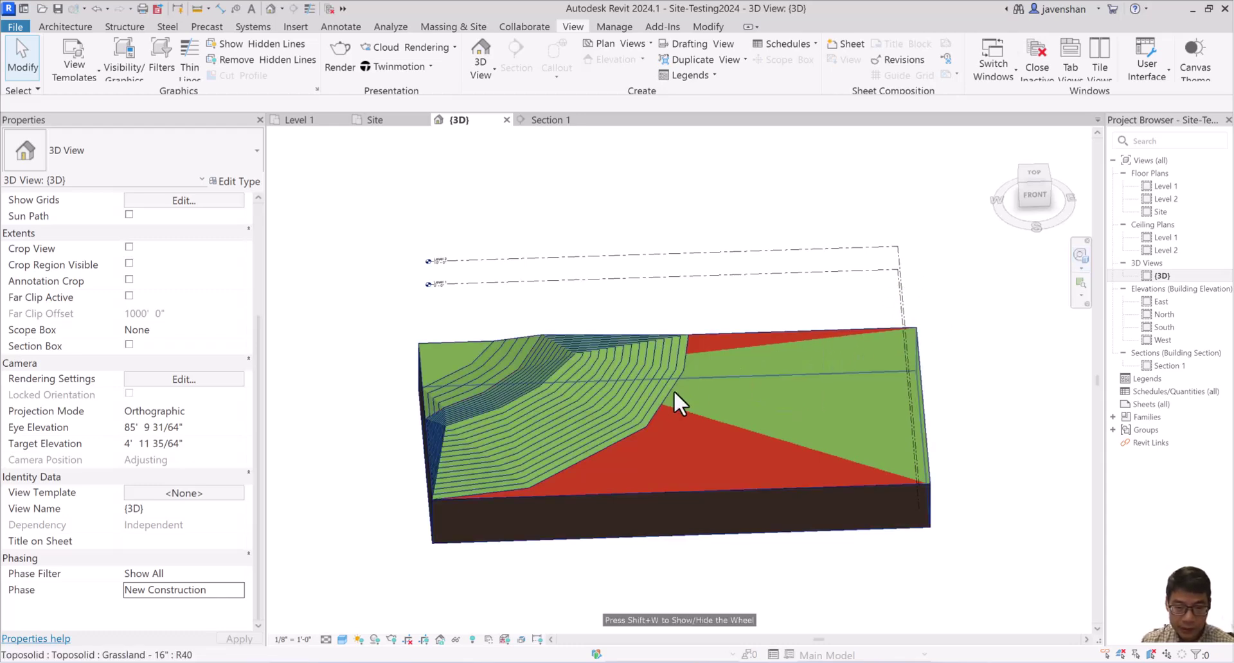
# Step: Name the new-construction toposolid "Graded Region" and deselect it
pyautogui.click(575, 371)
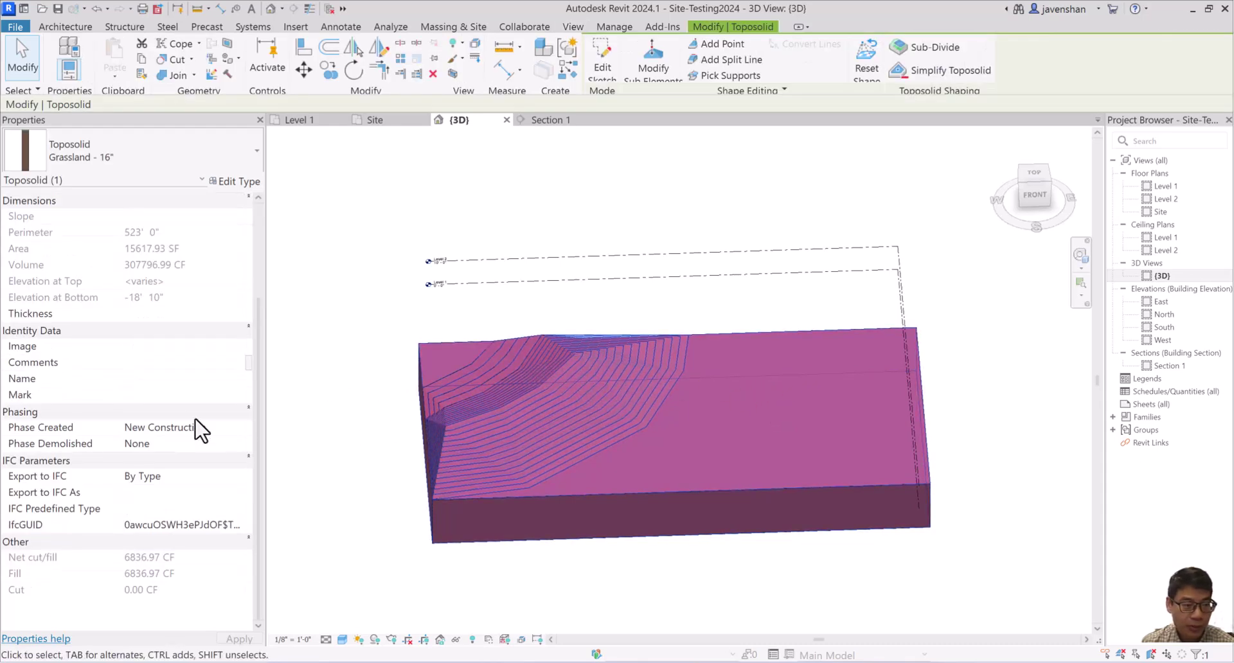
pyautogui.click(160, 364)
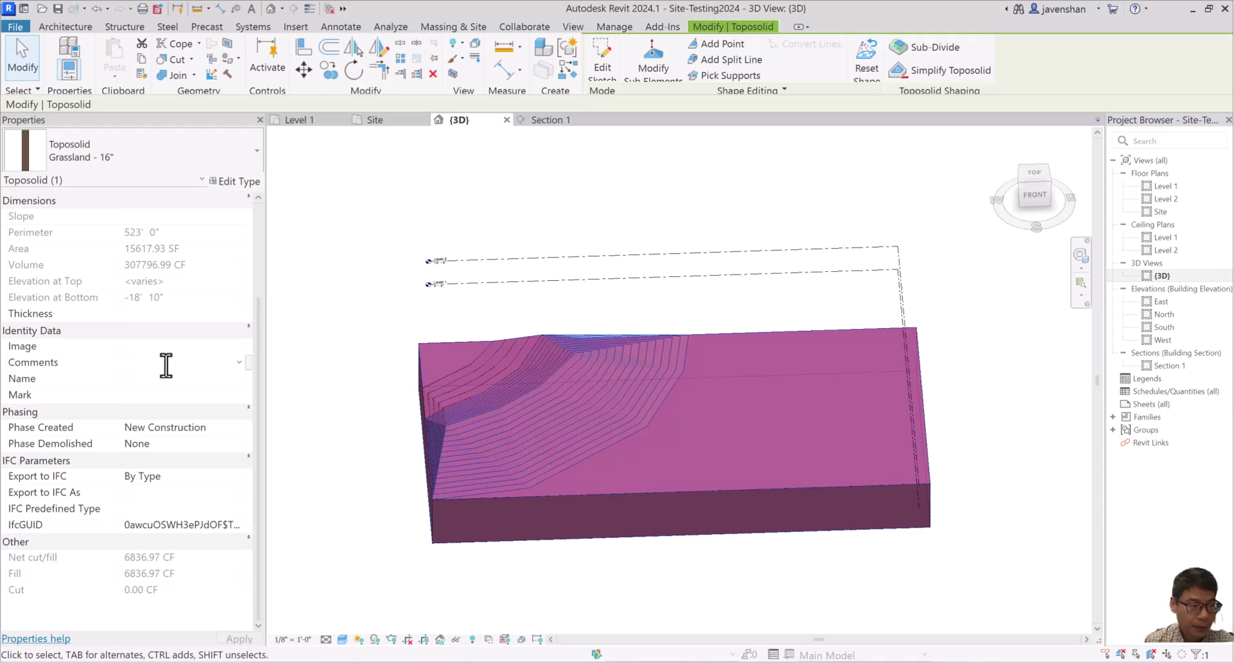
pyautogui.write('Graded Region')
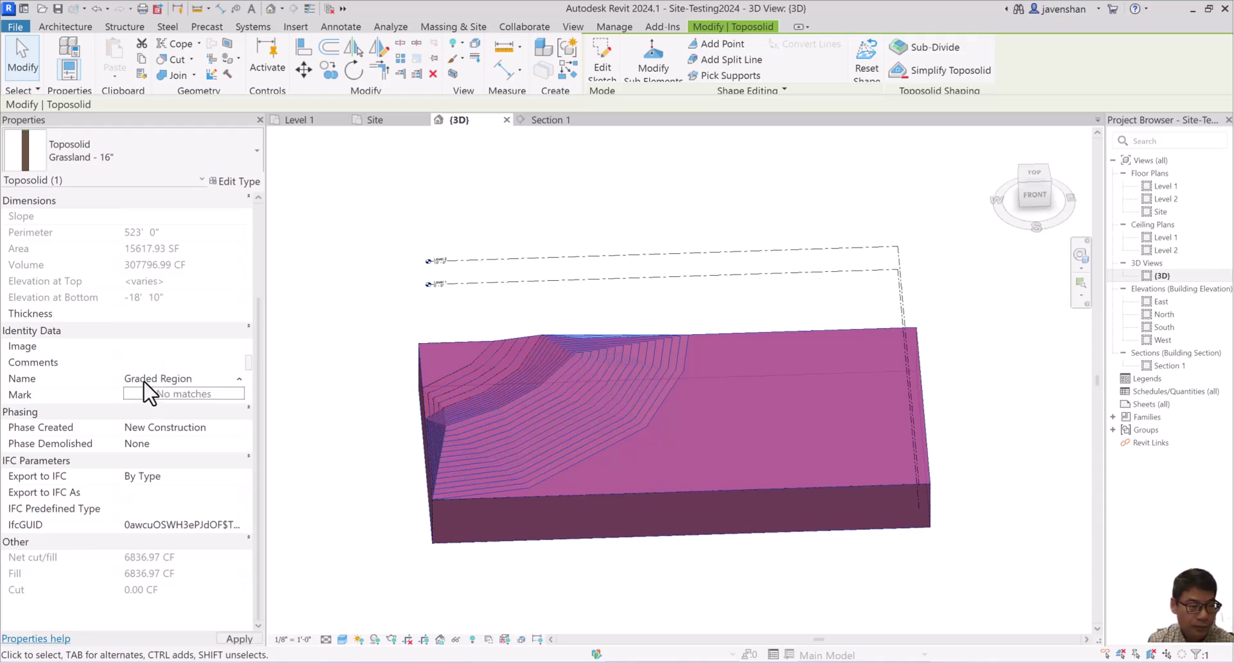
pyautogui.press('Return')
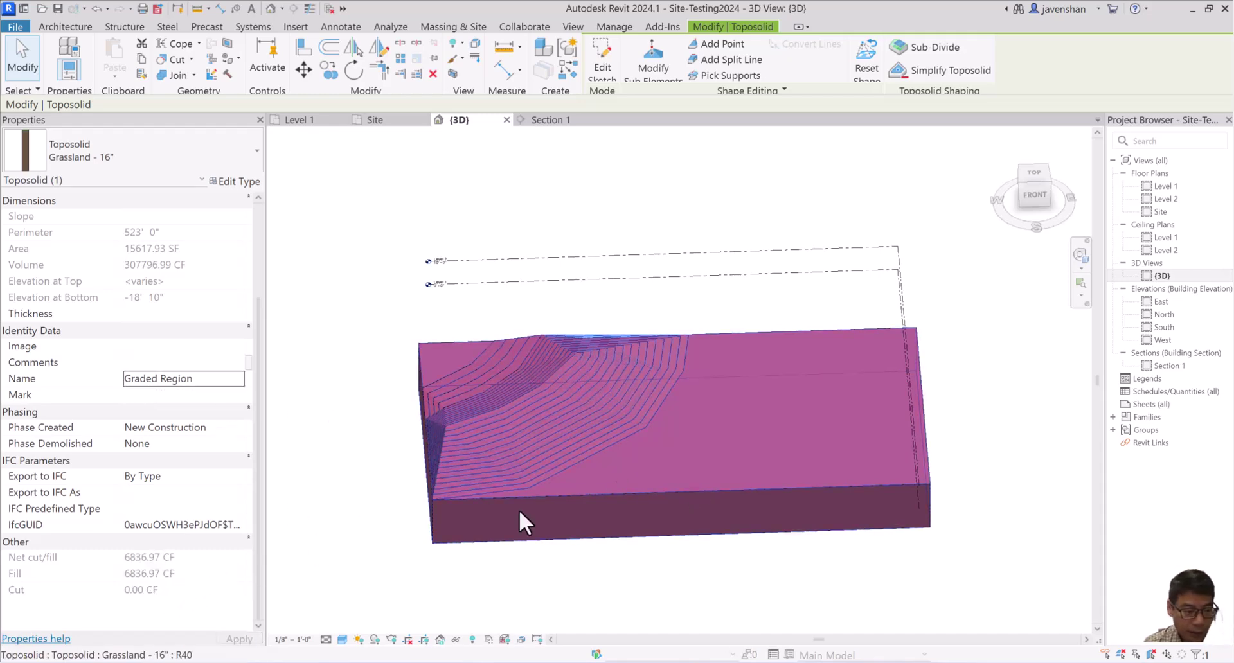
pyautogui.click(1000, 289)
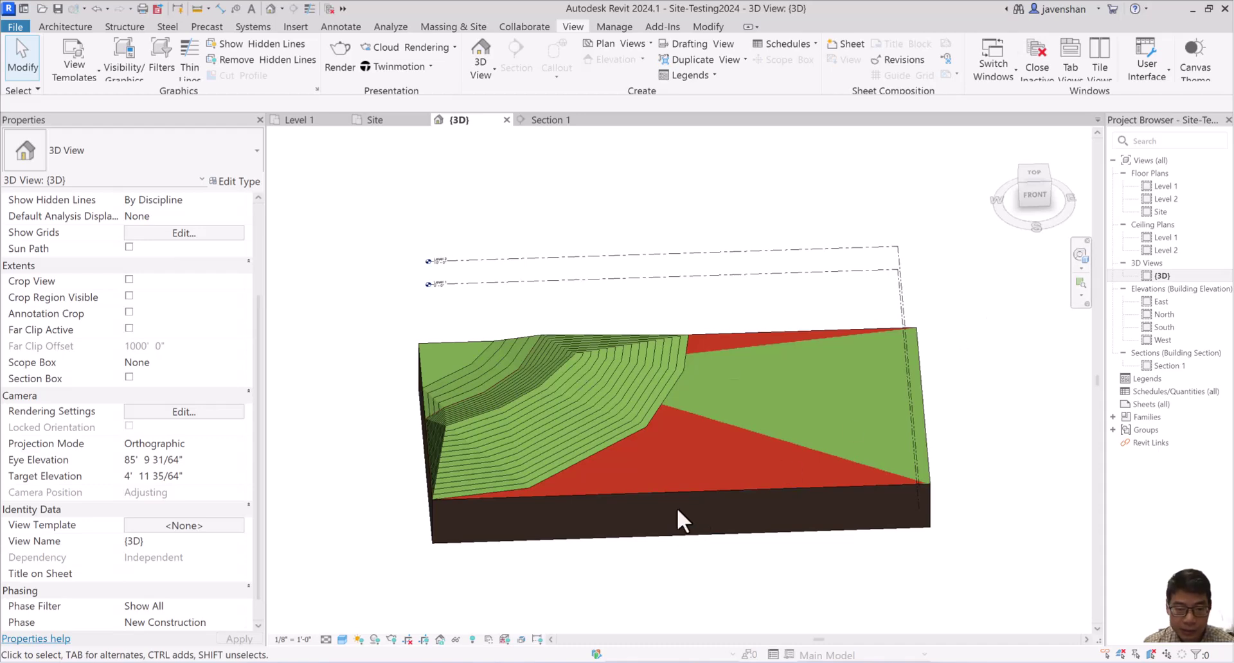
# Step: Switch the 3D view's phase to Existing
pyautogui.scroll(-2, 161, 604)
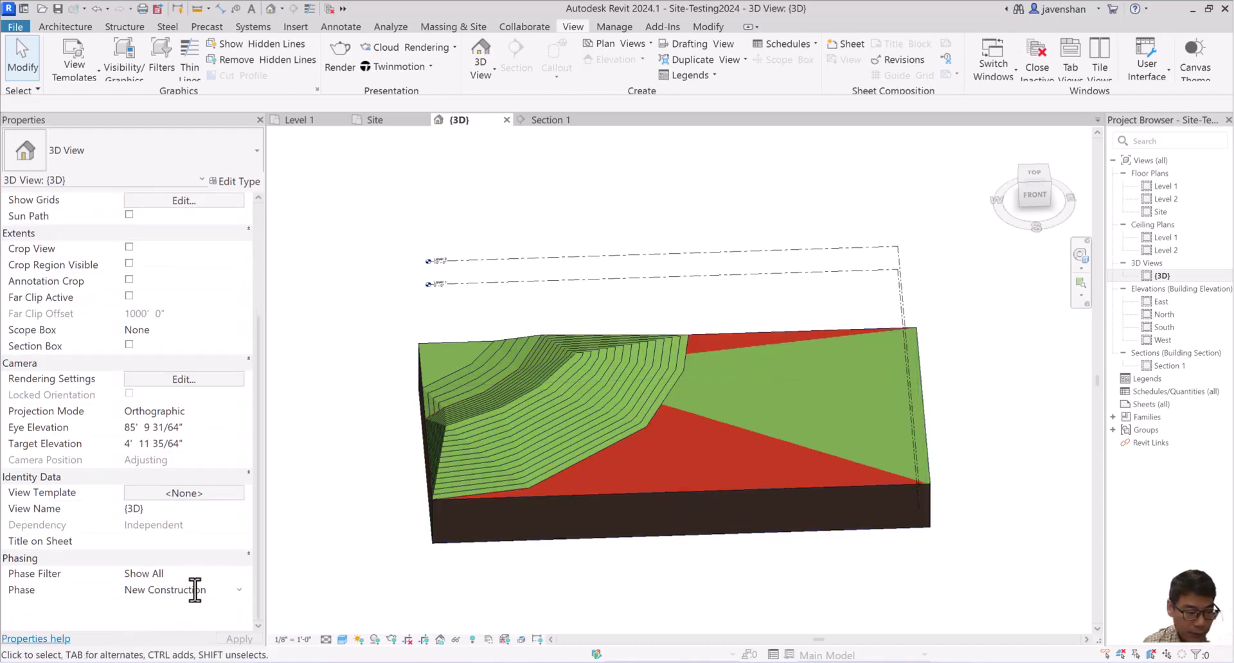
pyautogui.click(237, 590)
pyautogui.click(168, 605)
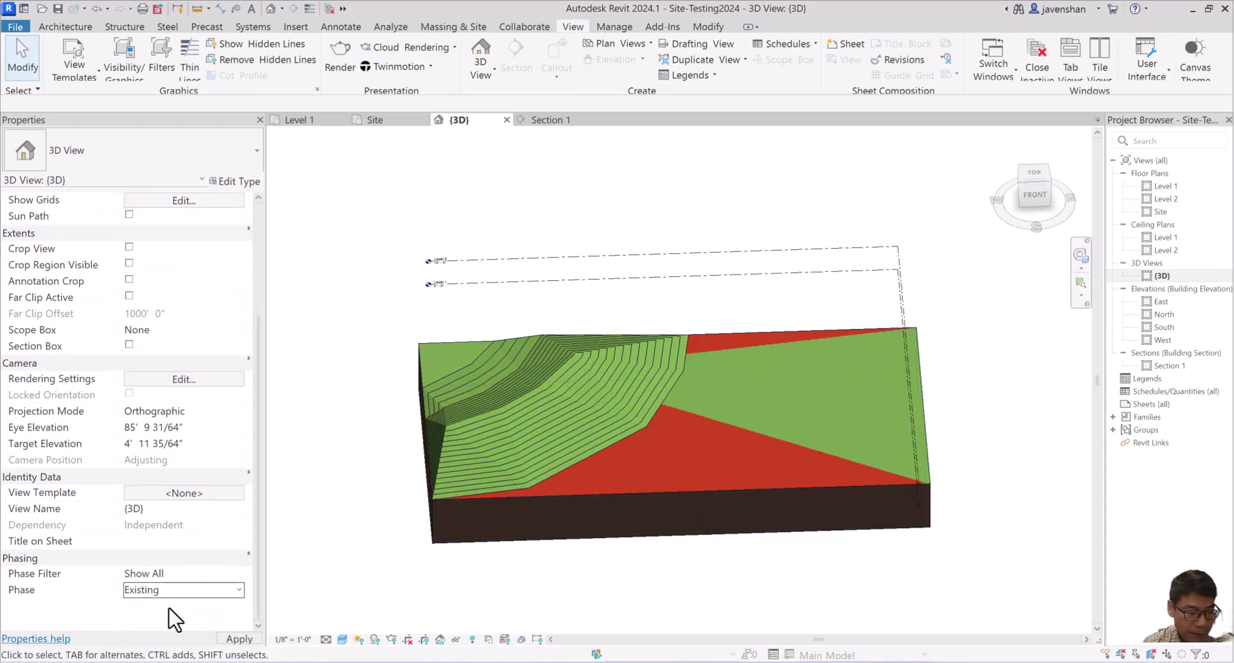
# Step: Name the original toposolid "Existing Site" and deselect it
pyautogui.click(510, 406)
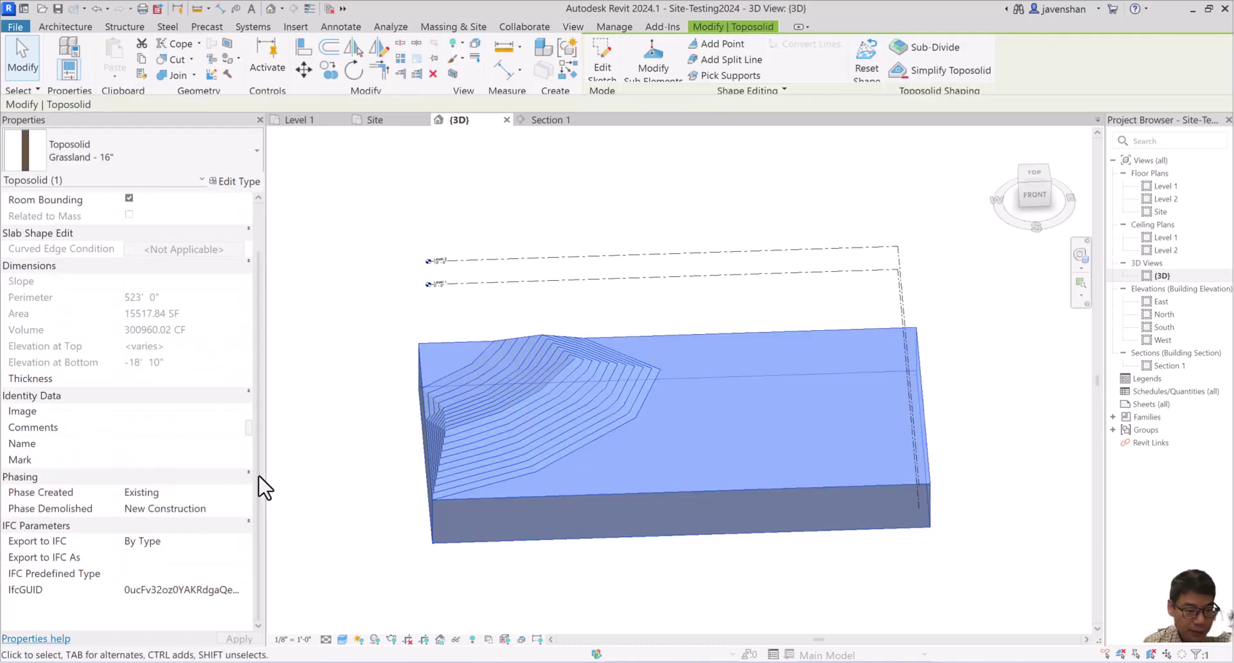
pyautogui.click(152, 443)
pyautogui.write('Ei')
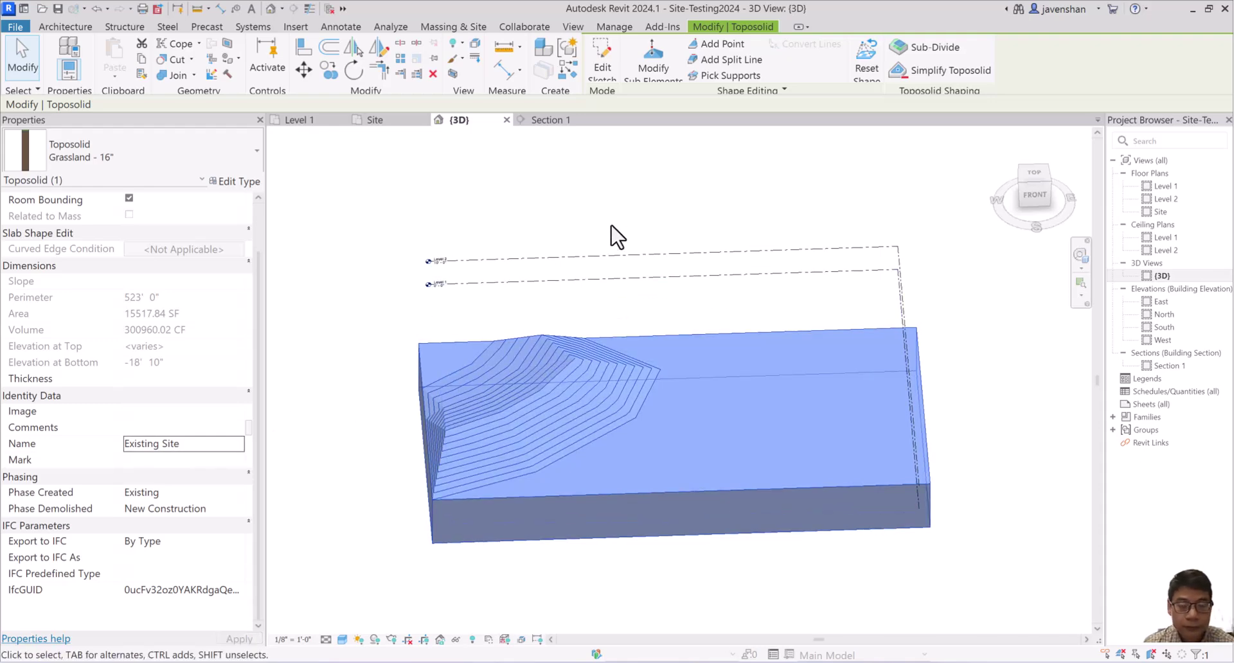
pyautogui.click(1026, 273)
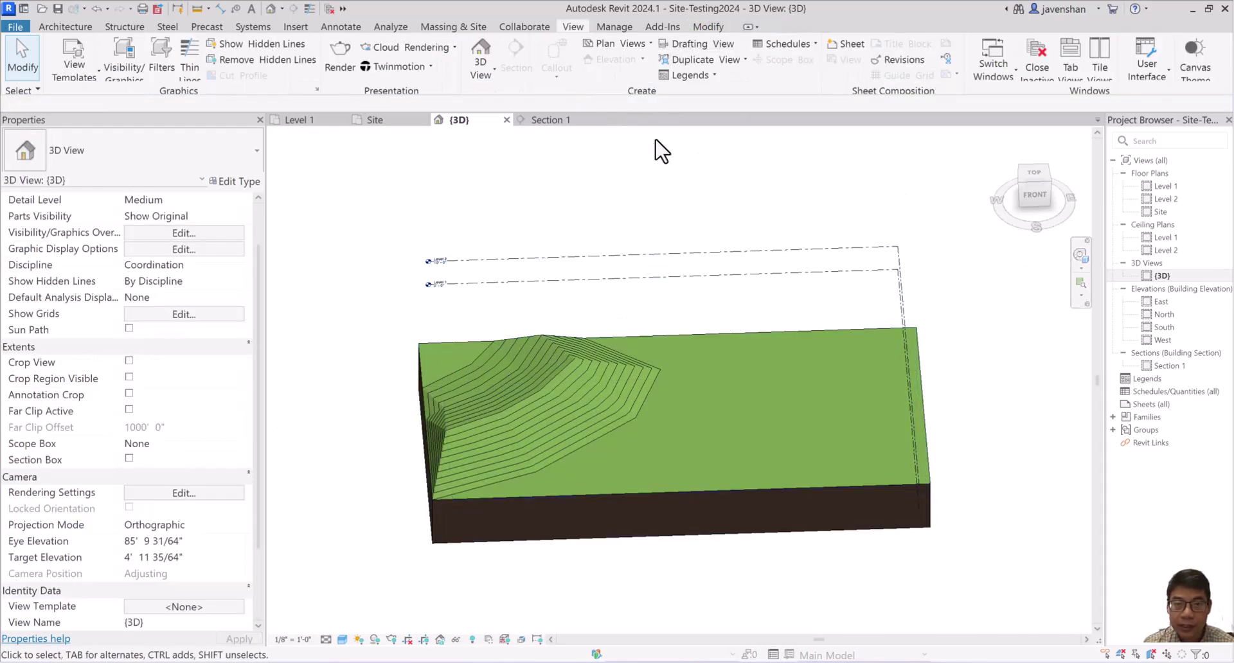
# Step: Return the 3D view's phase to New Construction
pyautogui.scroll(-3, 237, 578)
pyautogui.click(212, 590)
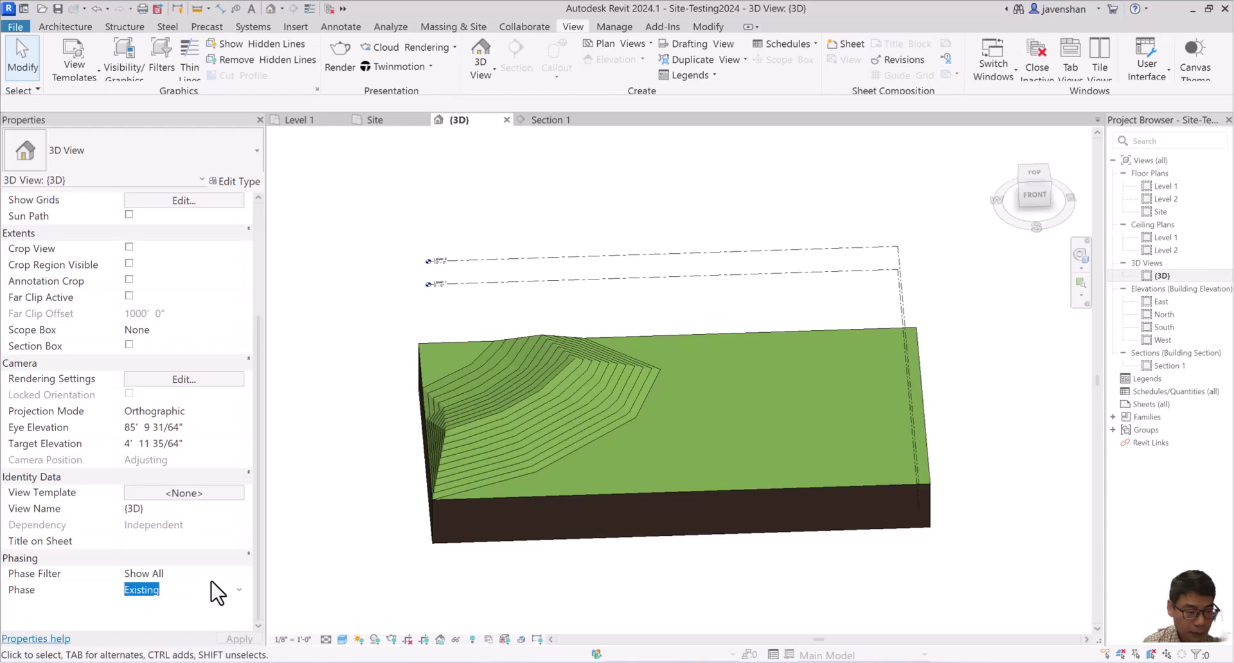
pyautogui.click(219, 589)
pyautogui.click(178, 619)
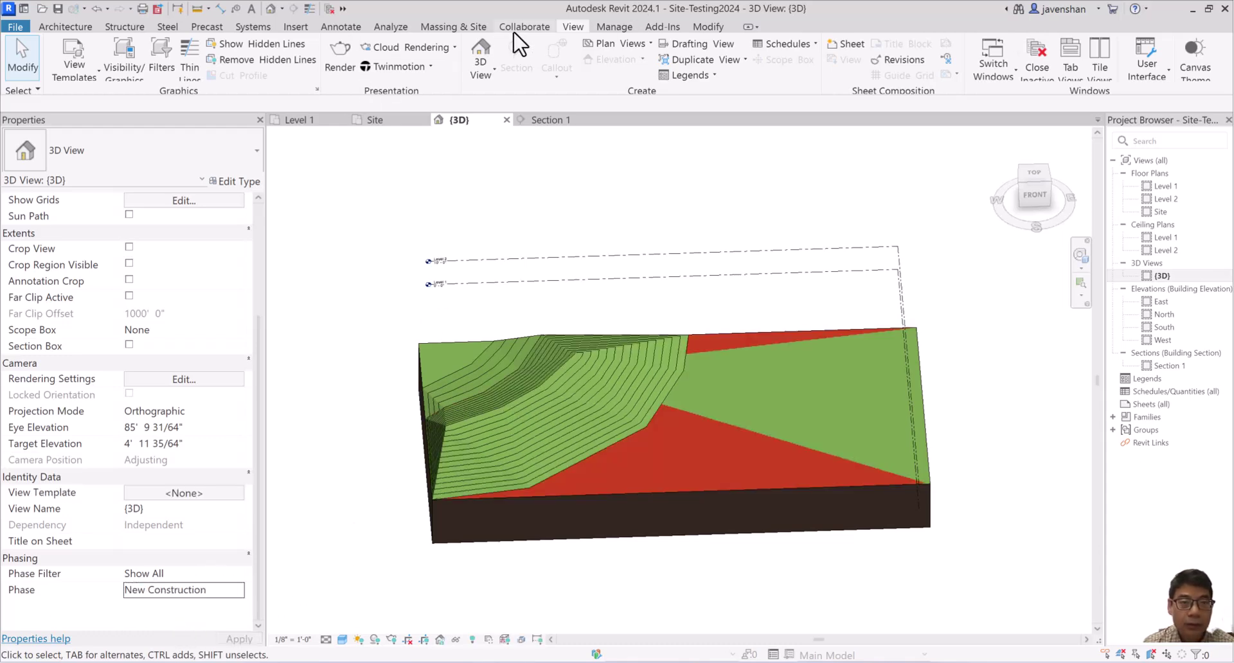
# Step: Create a new schedule of building components for the Toposolid category in the New Construction phase
pyautogui.click(781, 45)
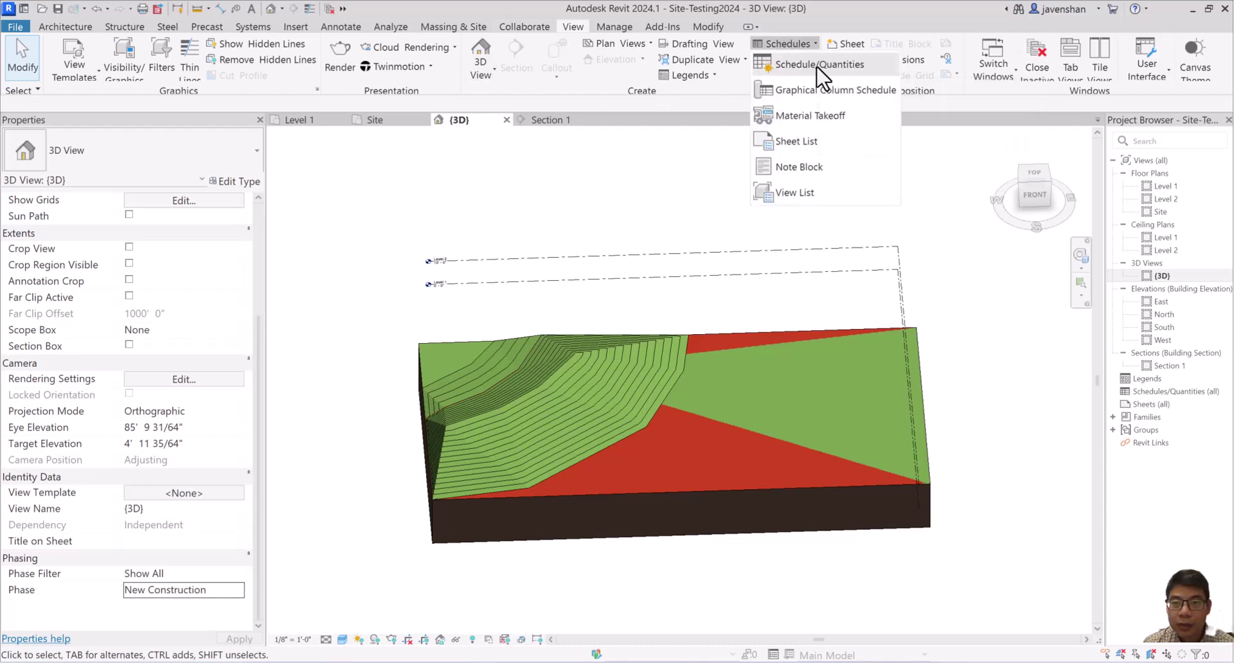
pyautogui.click(820, 74)
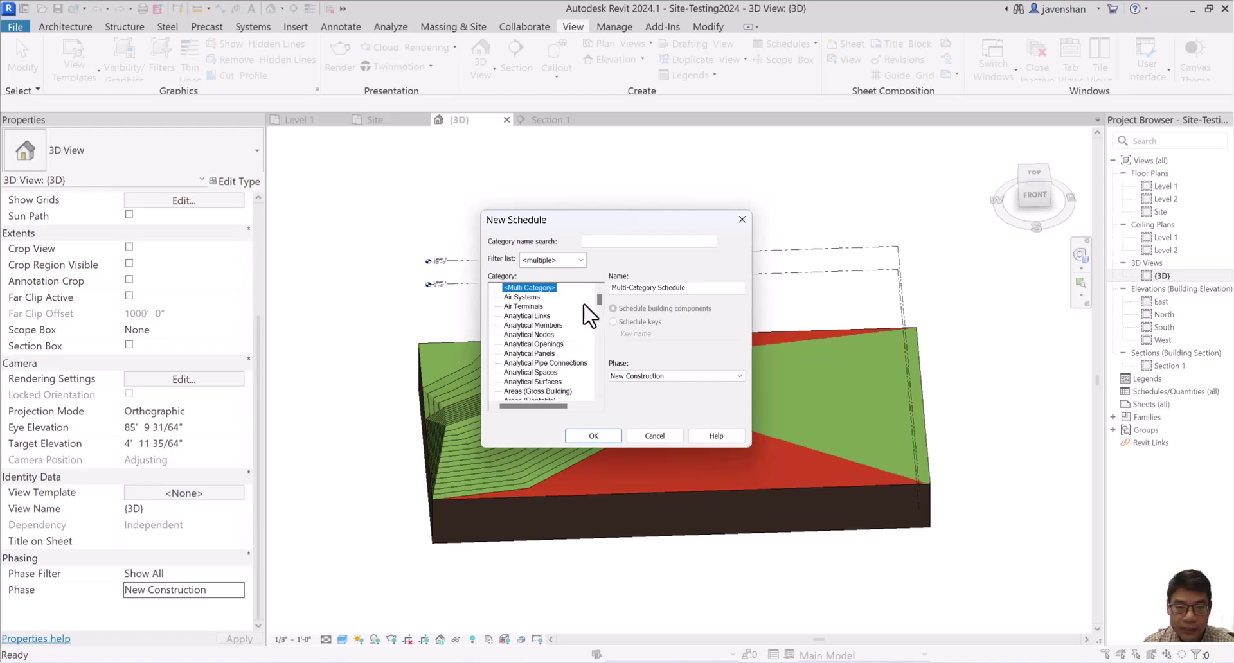
pyautogui.moveTo(598, 306); pyautogui.dragTo(587, 396)
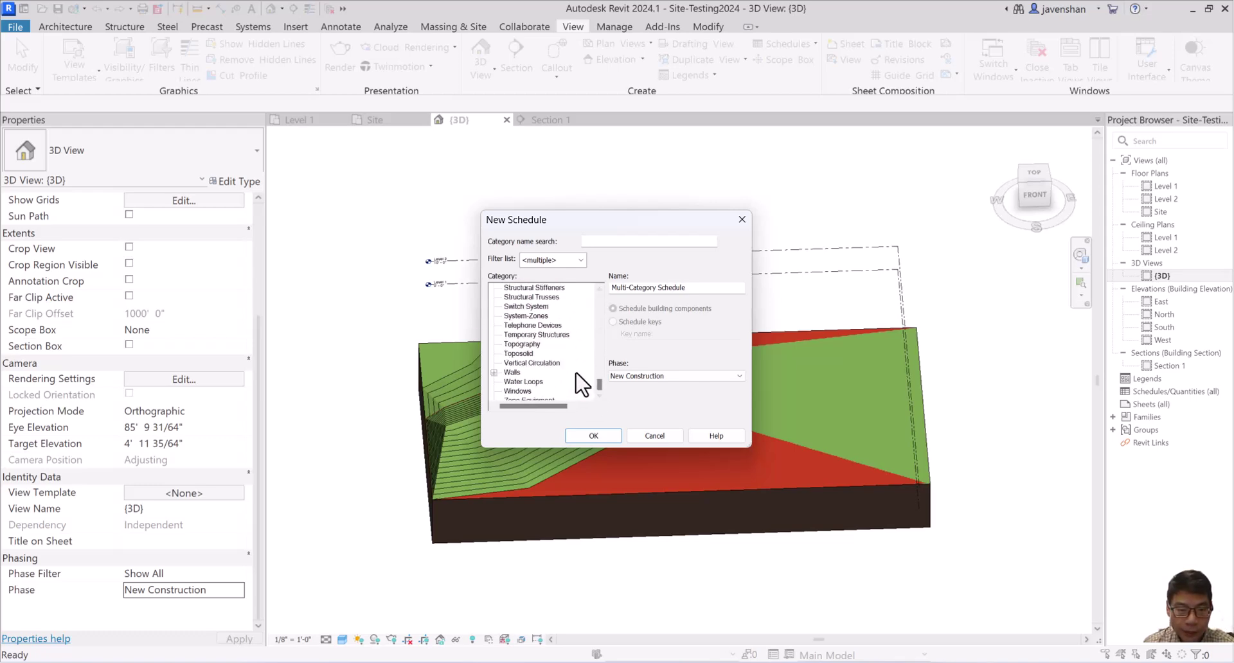
pyautogui.scroll(1, 566, 379)
pyautogui.click(518, 363)
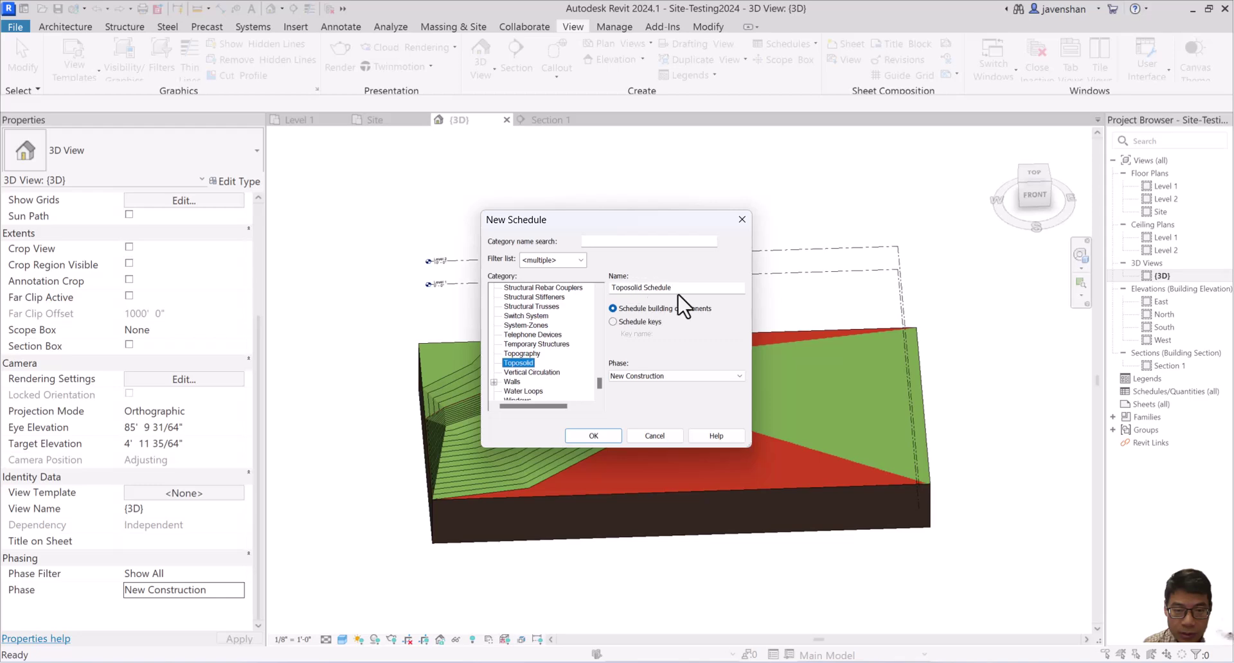
pyautogui.click(593, 436)
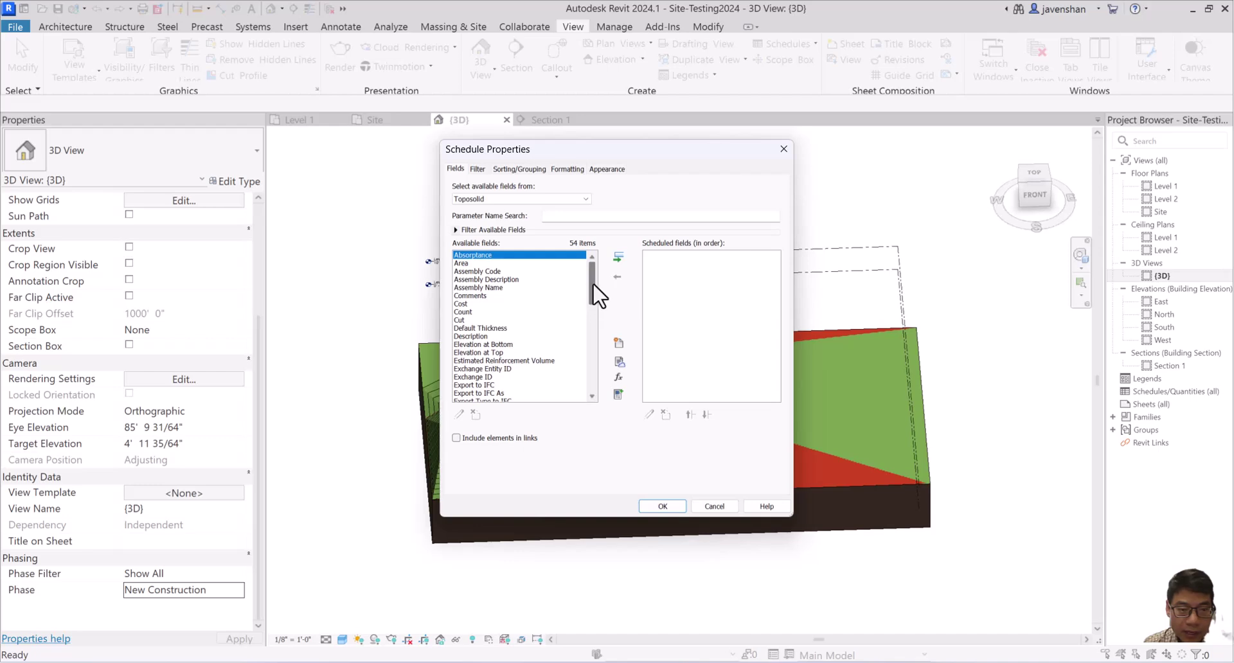
# Step: Add the fields Name, Cut, Fill and Net cut/fill, in that order, to the toposolid schedule
pyautogui.moveTo(594, 285); pyautogui.dragTo(592, 332)
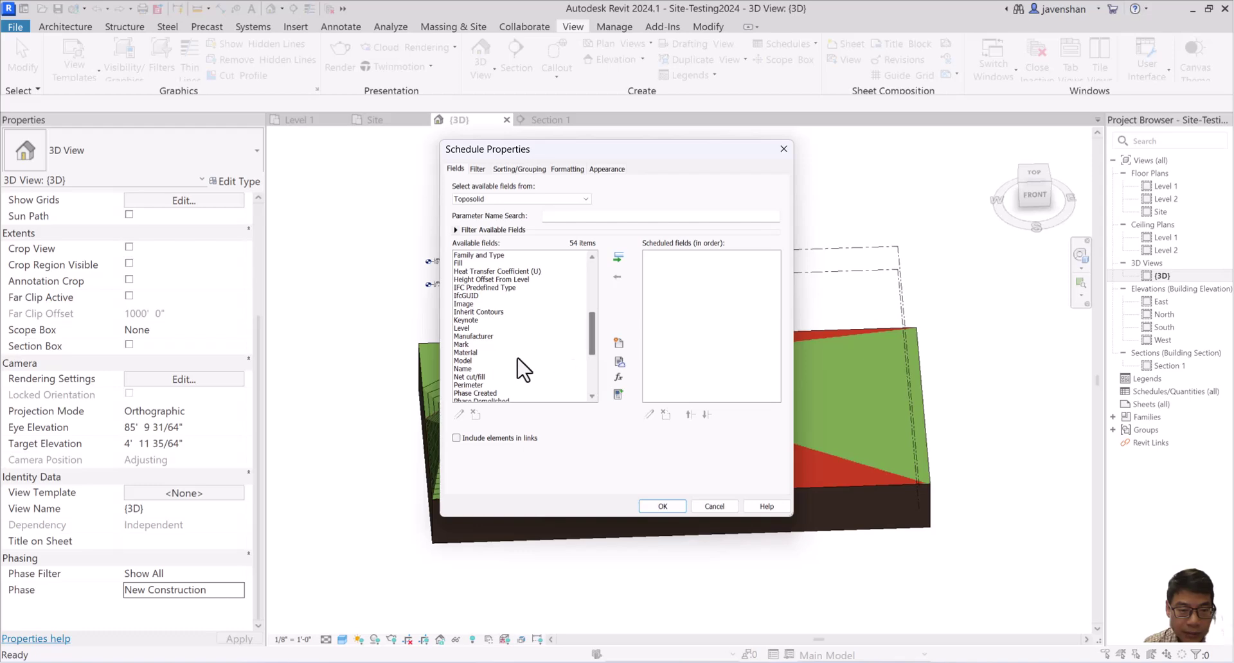
pyautogui.click(458, 369)
pyautogui.click(618, 257)
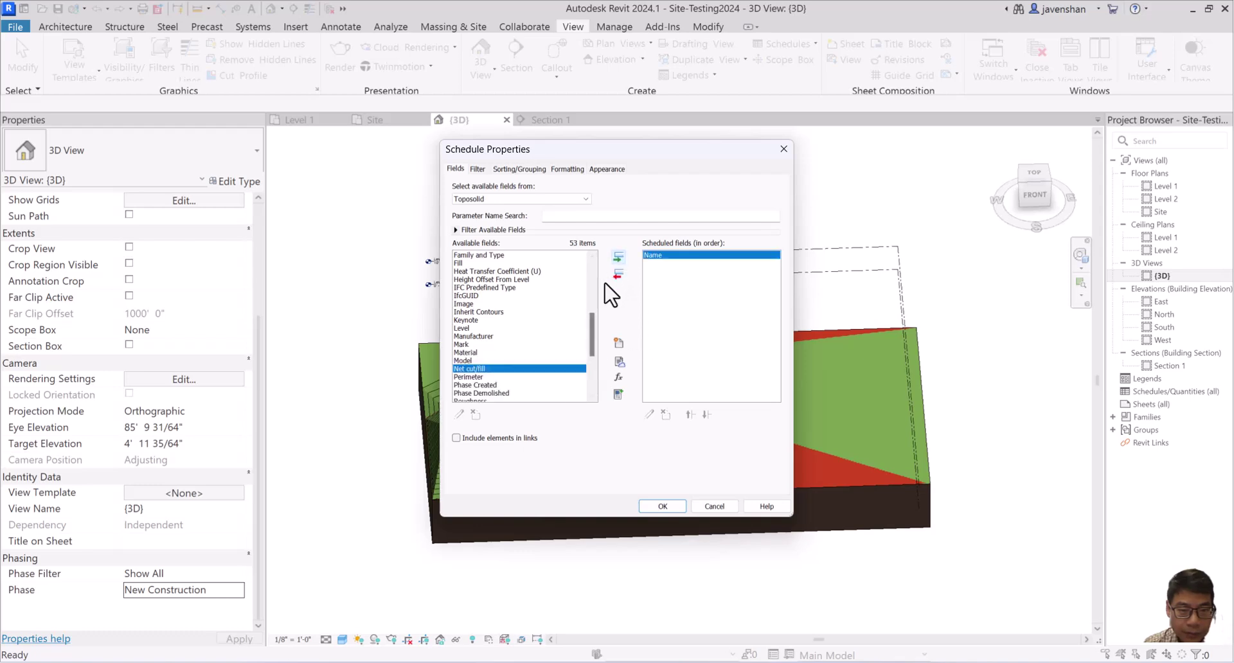
pyautogui.moveTo(592, 333); pyautogui.dragTo(594, 299)
pyautogui.click(461, 304)
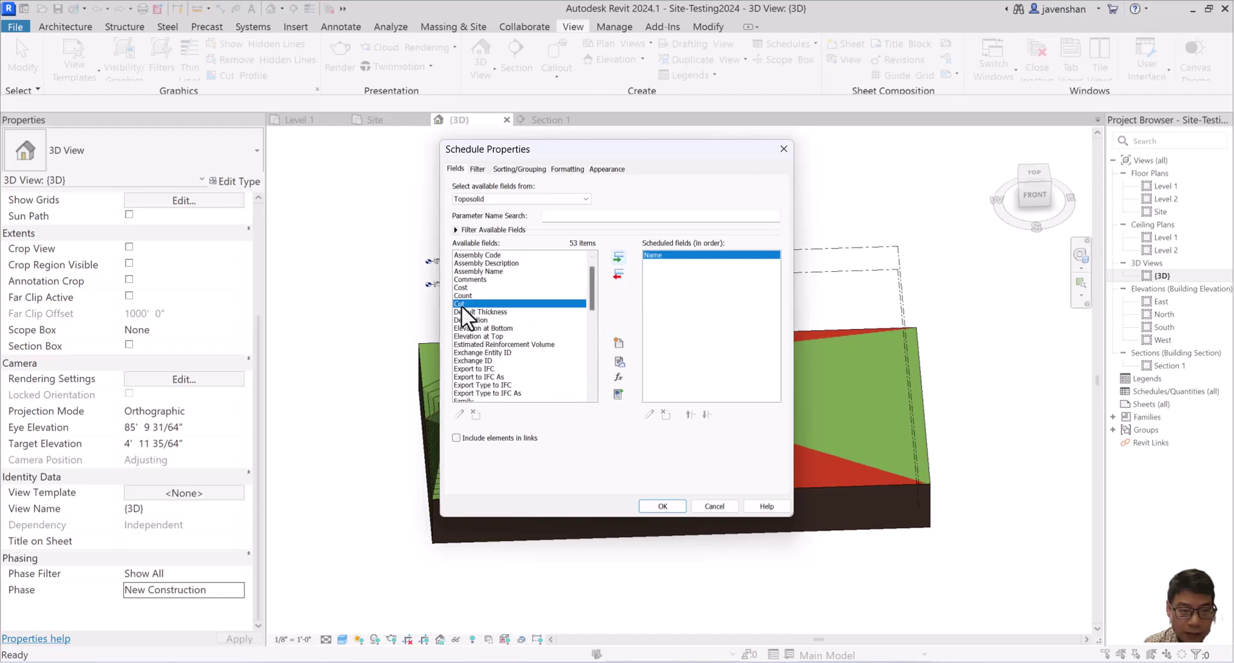
pyautogui.click(618, 257)
pyautogui.moveTo(594, 299); pyautogui.dragTo(591, 329)
pyautogui.click(463, 319)
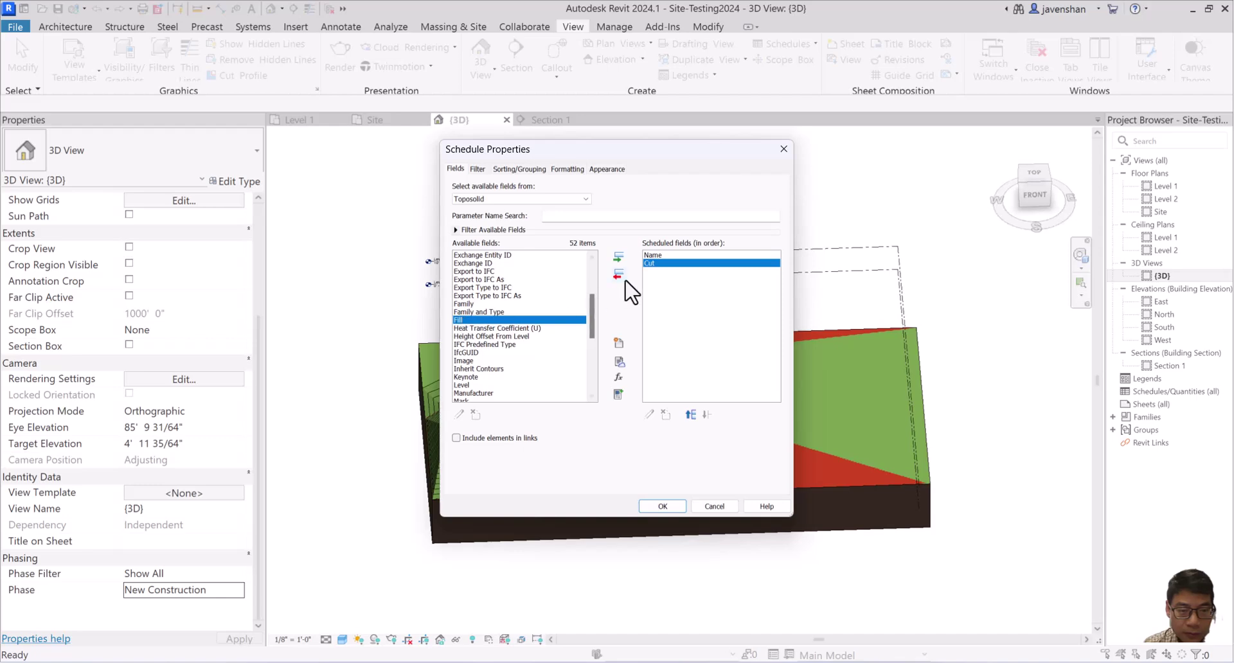
pyautogui.click(619, 258)
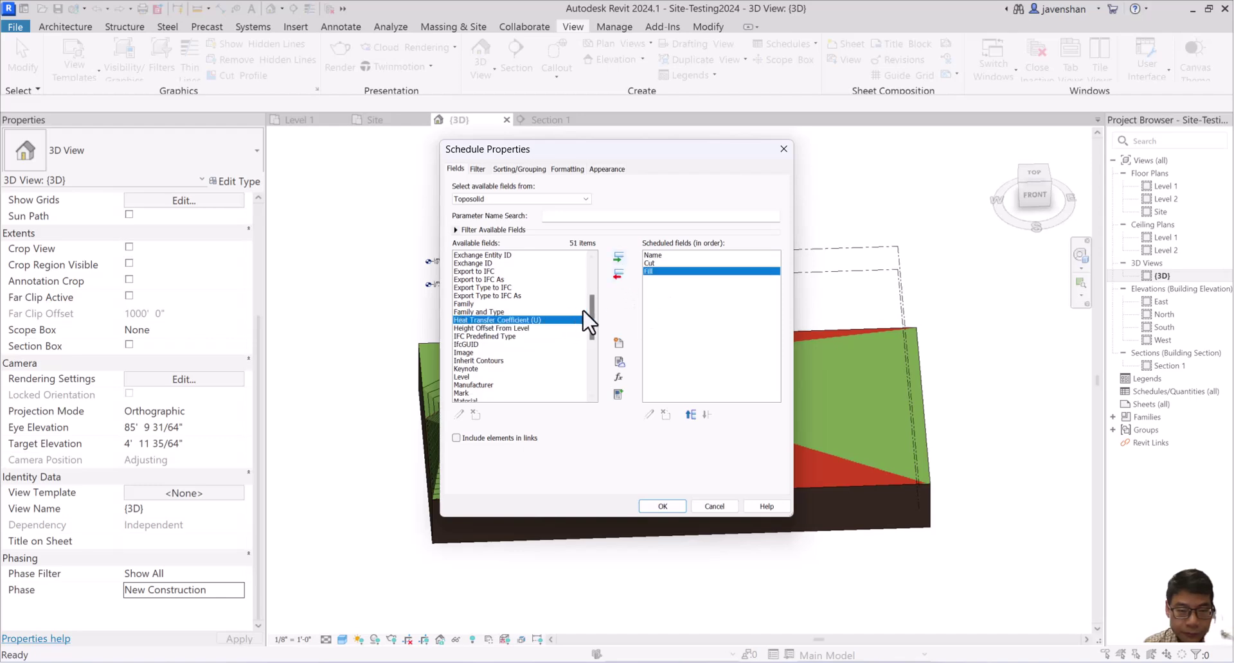
pyautogui.moveTo(589, 313); pyautogui.dragTo(589, 340)
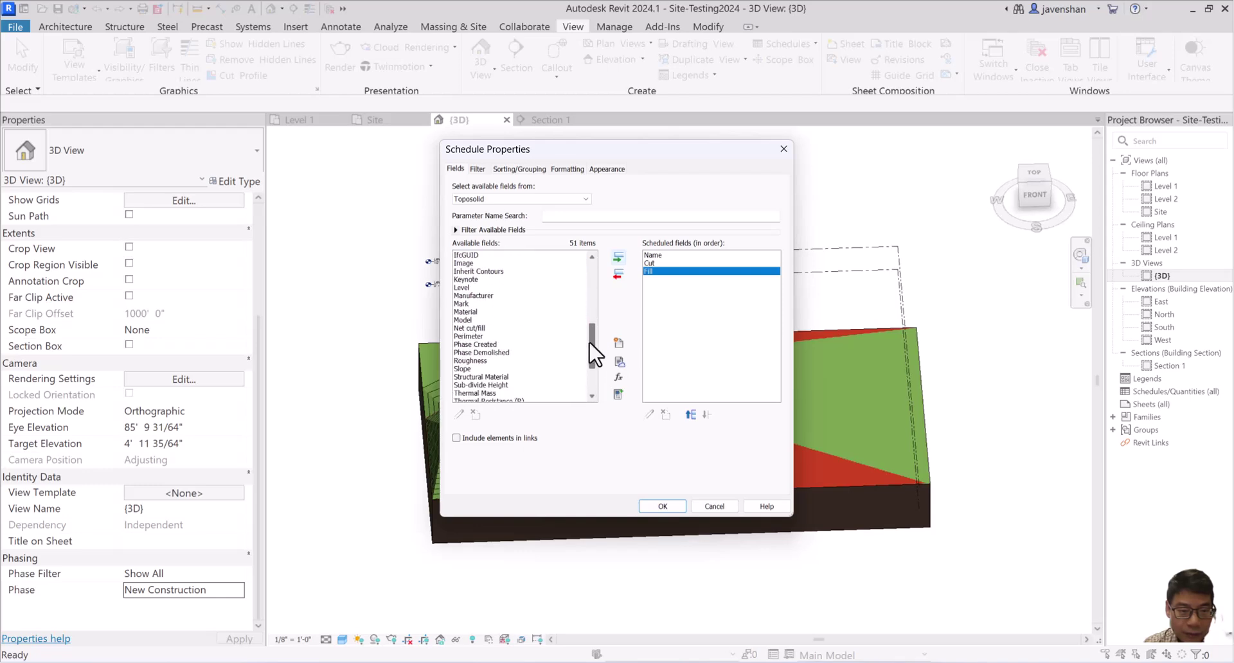
pyautogui.click(482, 329)
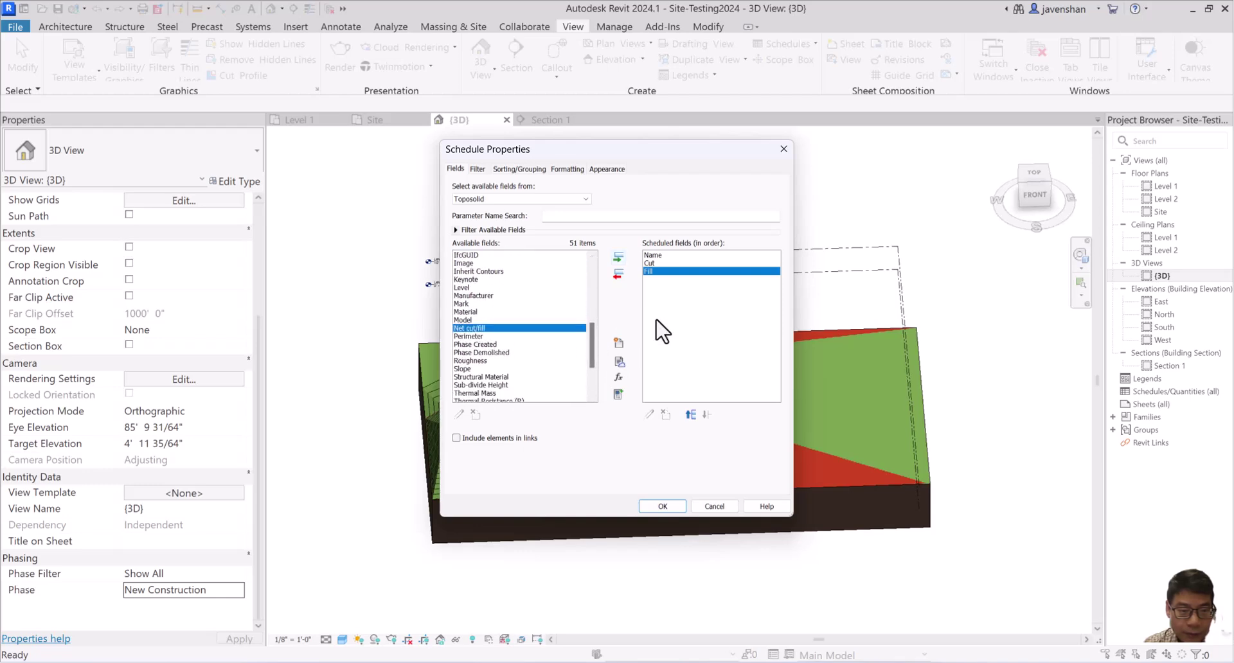
pyautogui.click(619, 258)
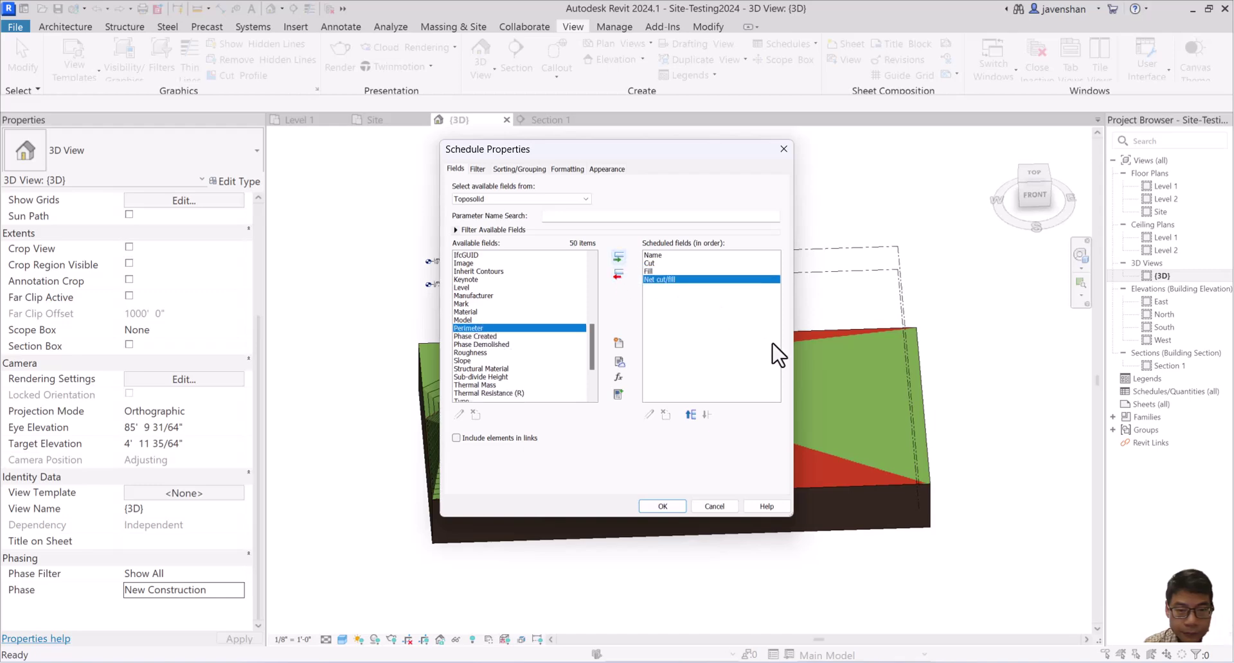
# Step: Try reordering the scheduled fields by moving Net cut/fill up one place and back down
pyautogui.click(661, 271)
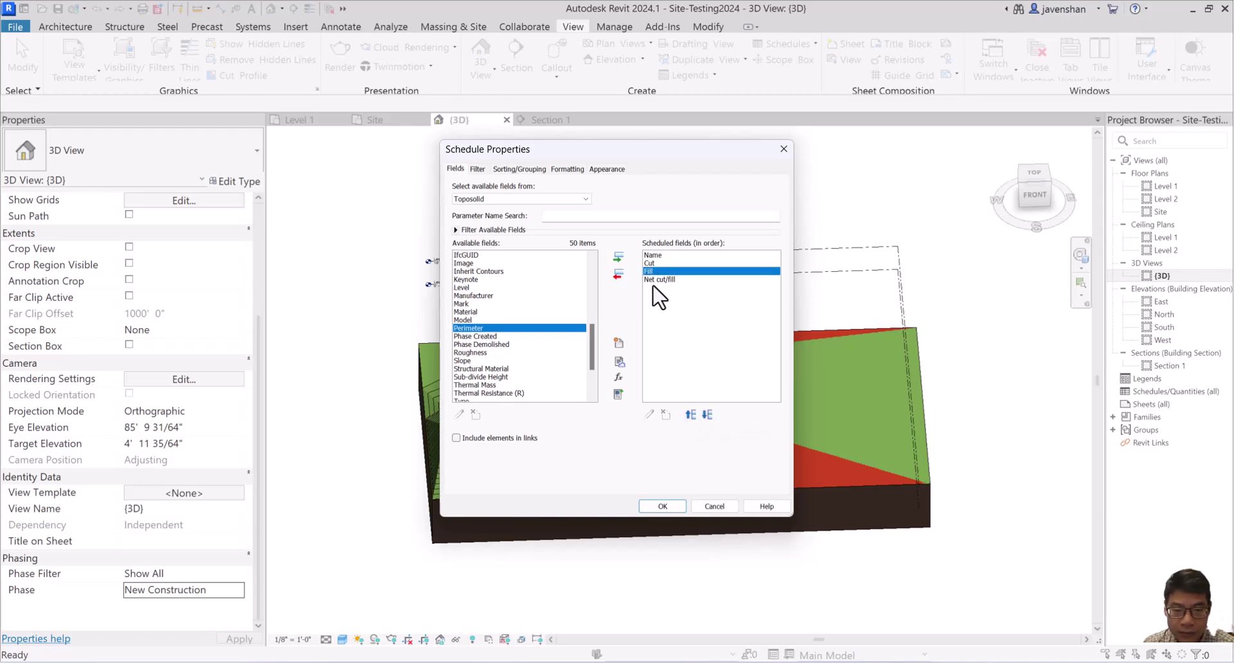
pyautogui.click(662, 280)
pyautogui.click(691, 415)
pyautogui.click(706, 415)
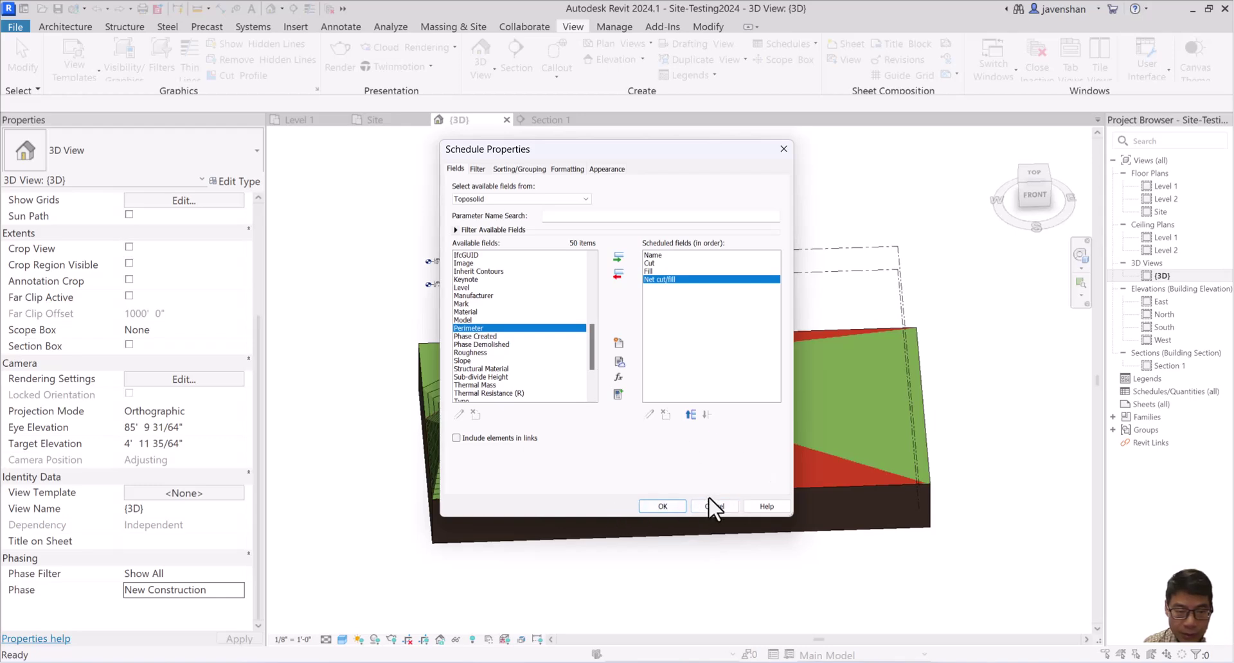
# Step: Accept the schedule properties, expand the project's list of schedules and select Toposolid Schedule to review its cut and fill quantities
pyautogui.click(663, 507)
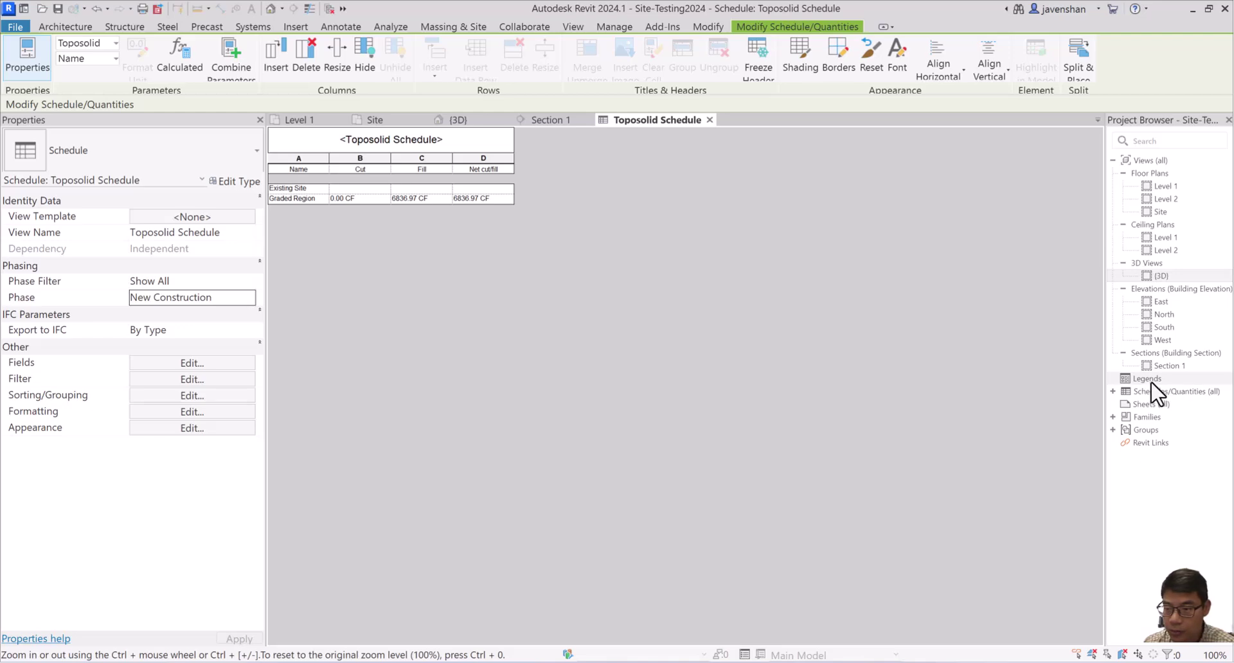
pyautogui.click(1114, 391)
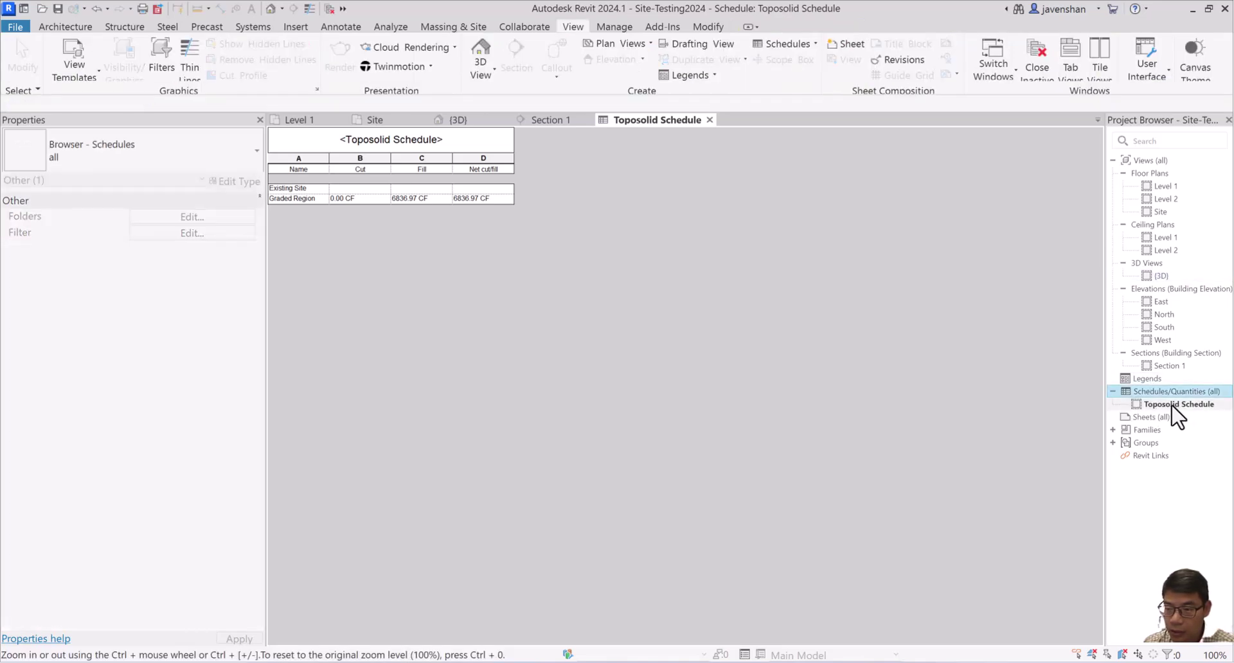
pyautogui.click(1177, 405)
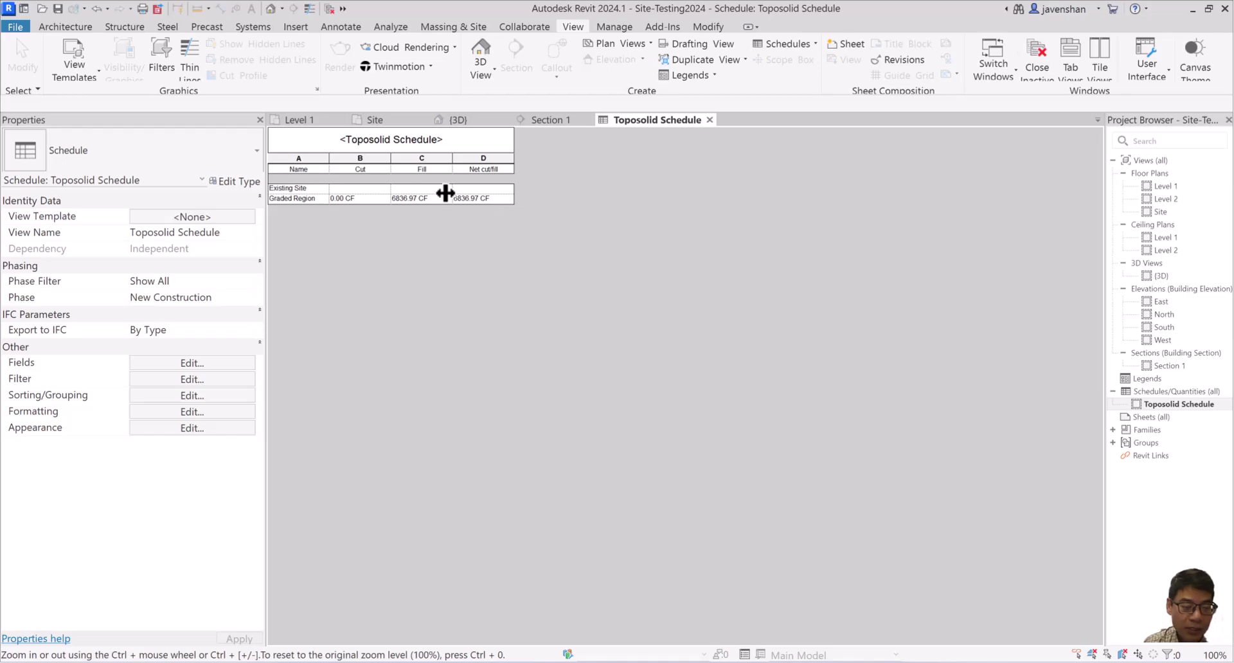
pyautogui.click(481, 235)
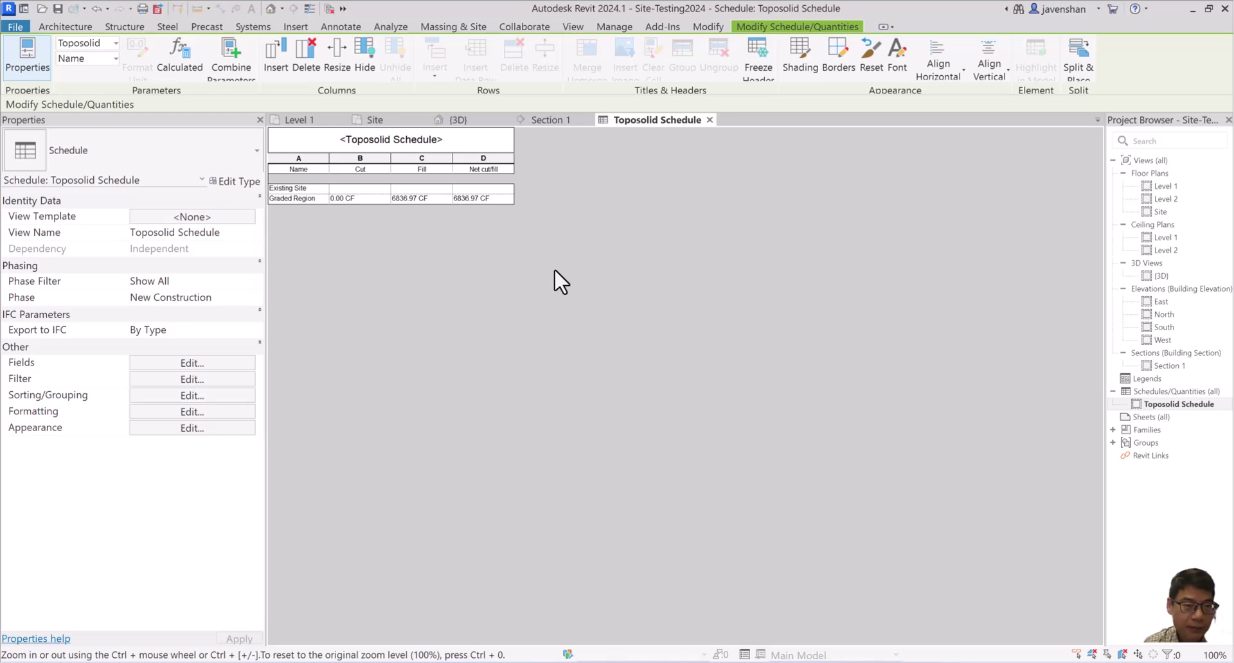